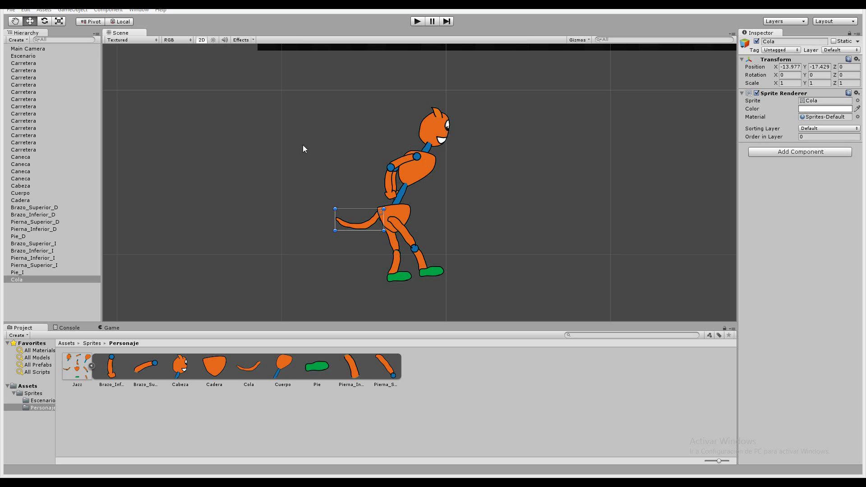
- Deselect the tail Cola once it sits behind the cat's hips
click(46, 311)
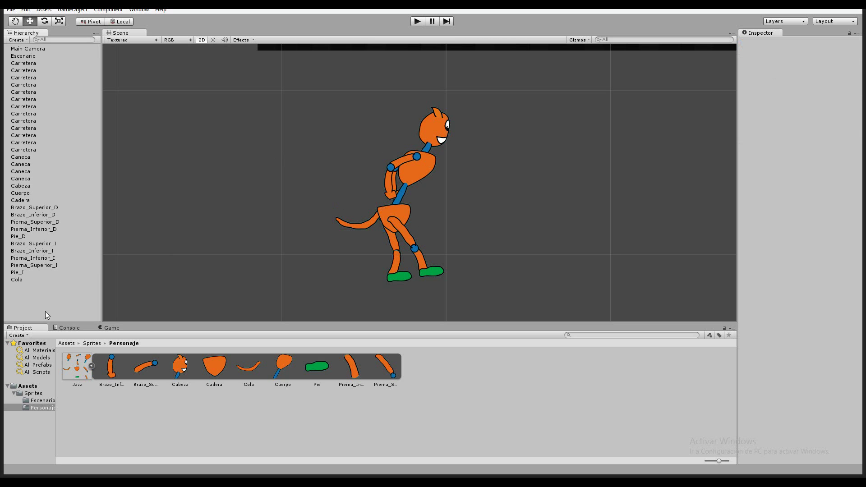
- Create an empty GameObject, move it to the cat's hips and name it Personaje
click(72, 9)
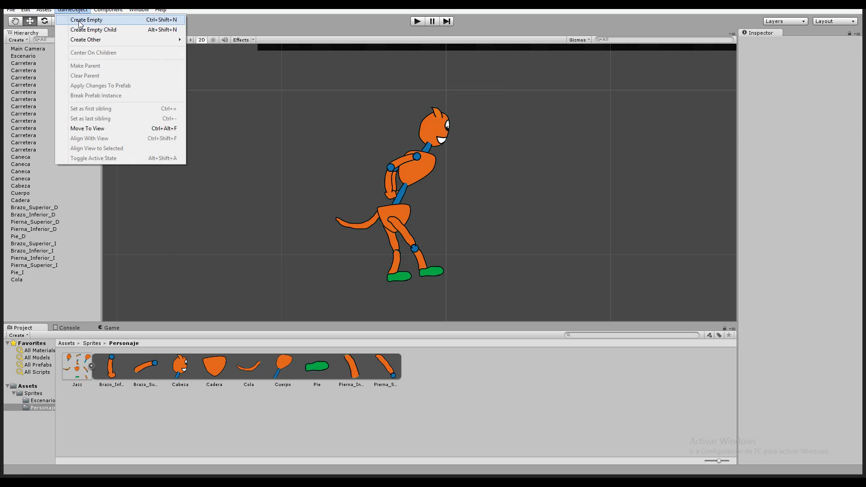
click(80, 21)
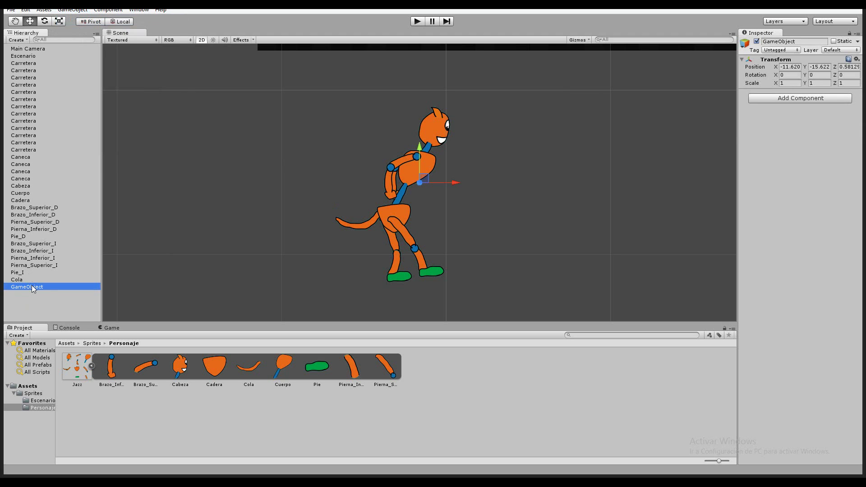
click(31, 285)
drag(423, 182, 396, 206)
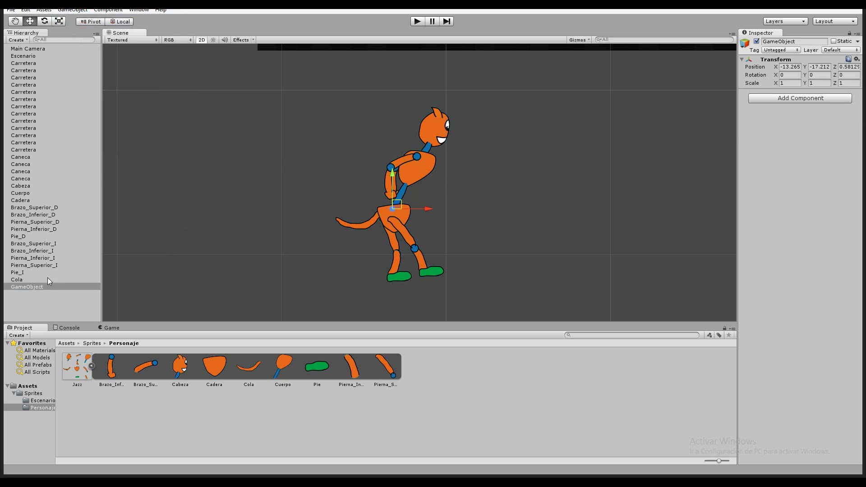
click(39, 288)
click(39, 287)
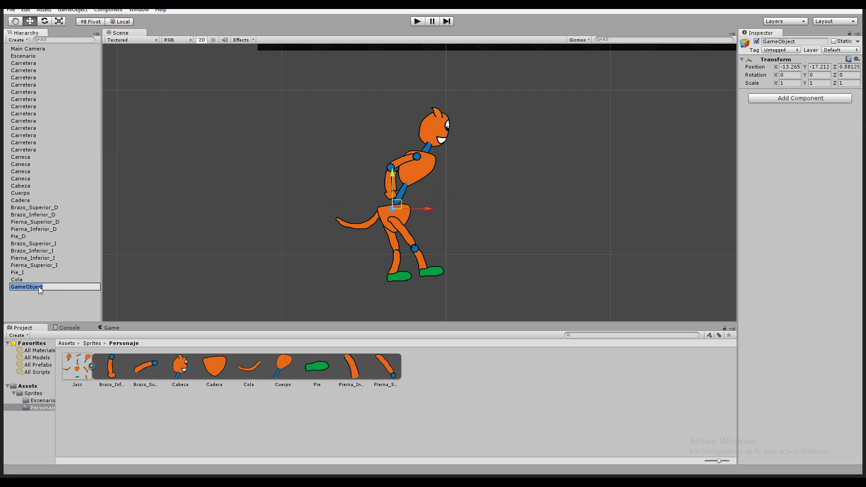
text(Personaje)
key(Return)
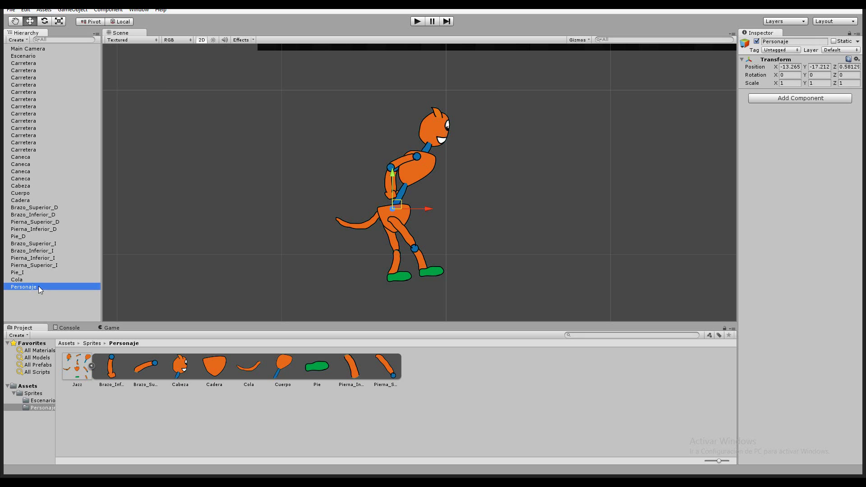
- Frame the cat's torso and head, then make Cabeza a child of Cuerpo
scroll(372, 160, up, 3)
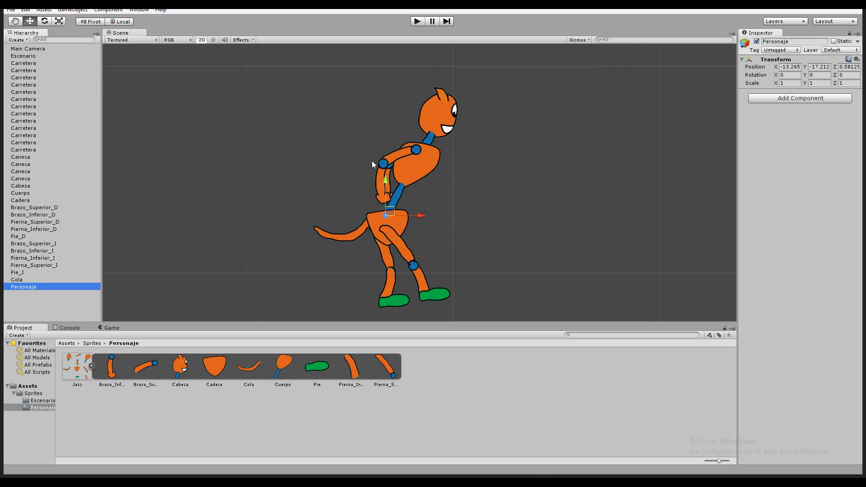
scroll(385, 160, up, 3)
middle_drag(393, 160, 387, 203)
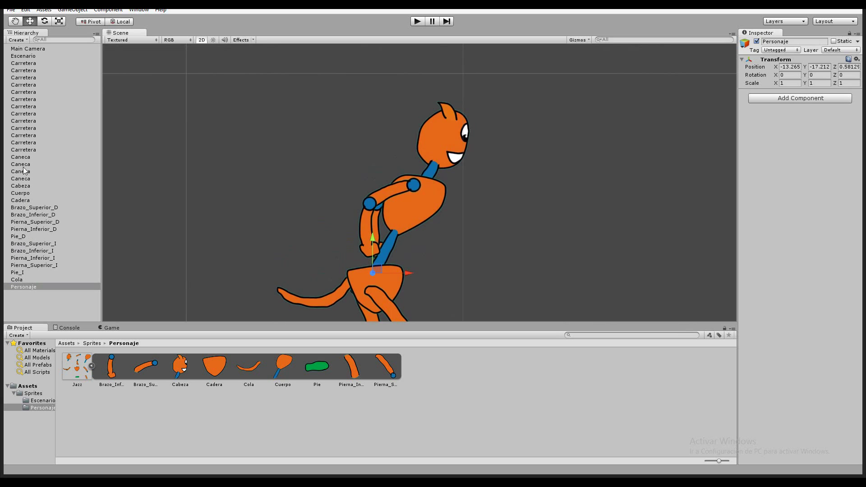
click(20, 186)
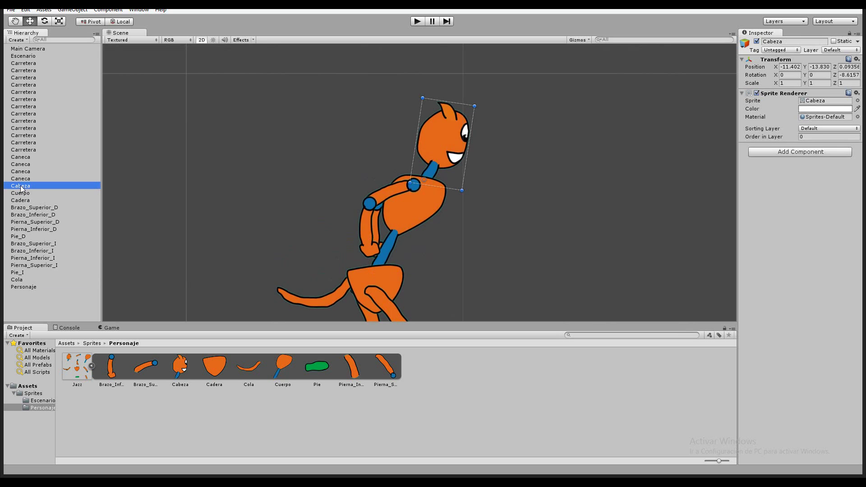
click(20, 194)
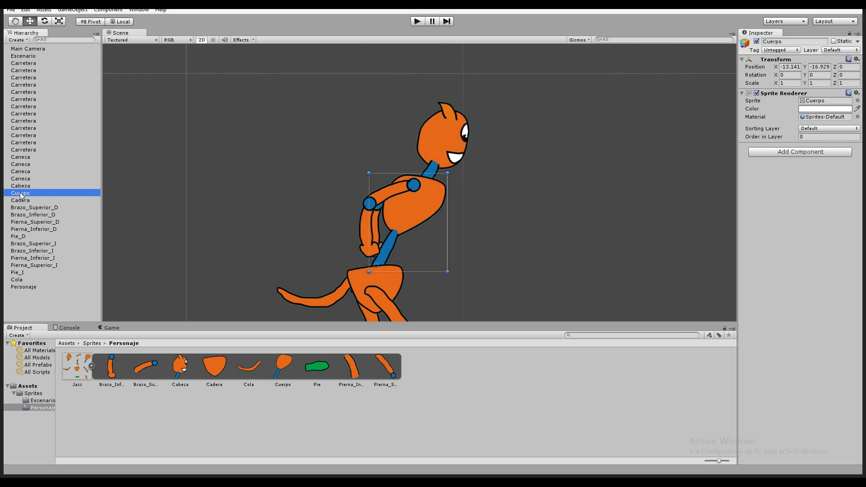
click(24, 187)
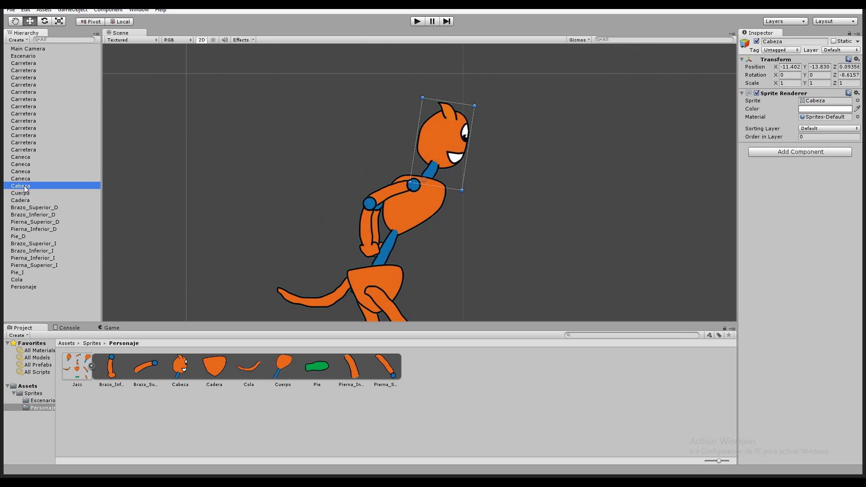
drag(25, 185, 26, 196)
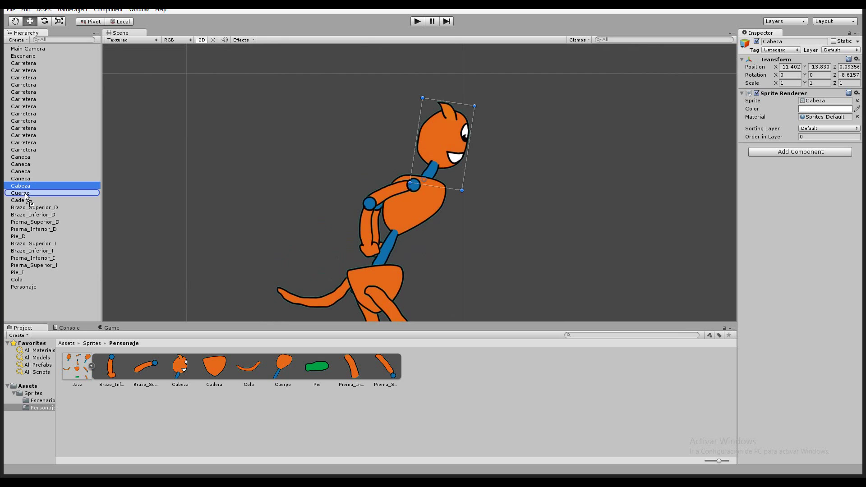
drag(25, 197, 25, 194)
- Test-rotate Cuerpo to confirm the head follows, then undo the rotation
click(23, 185)
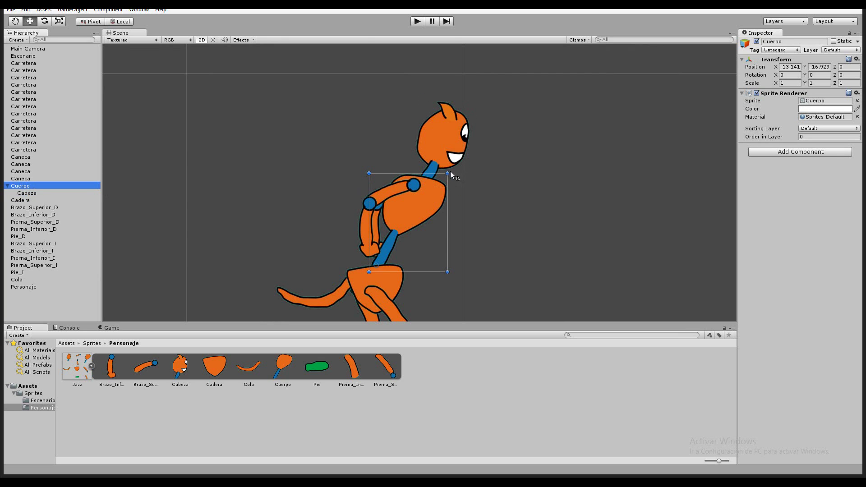
drag(452, 170, 476, 236)
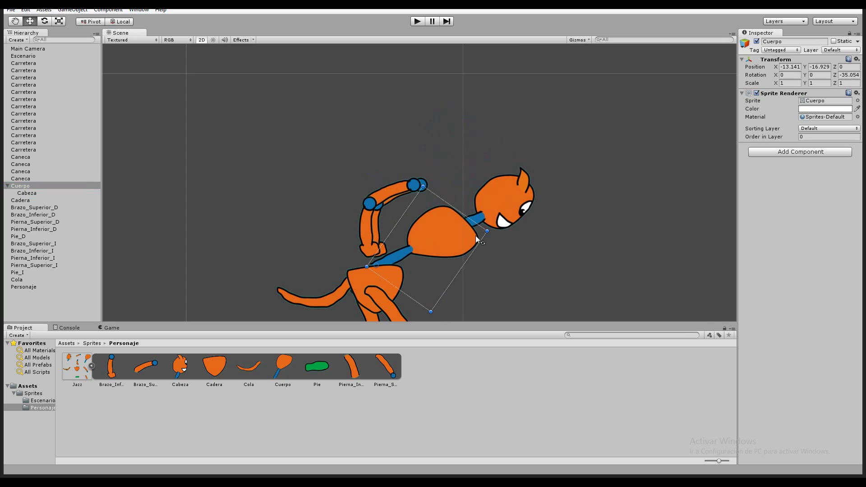
key(ctrl+z)
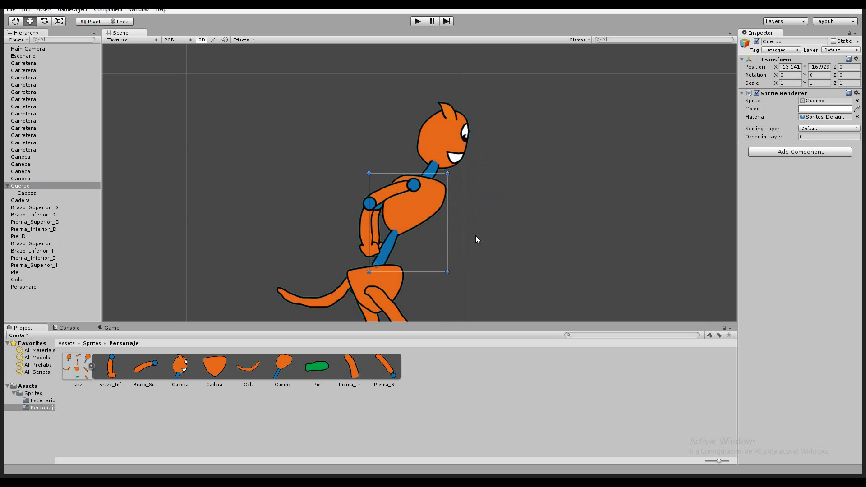
- Parent Brazo_Inferior_D under Brazo_Superior_D and swing the right arm forward to 55.35° Z
click(41, 209)
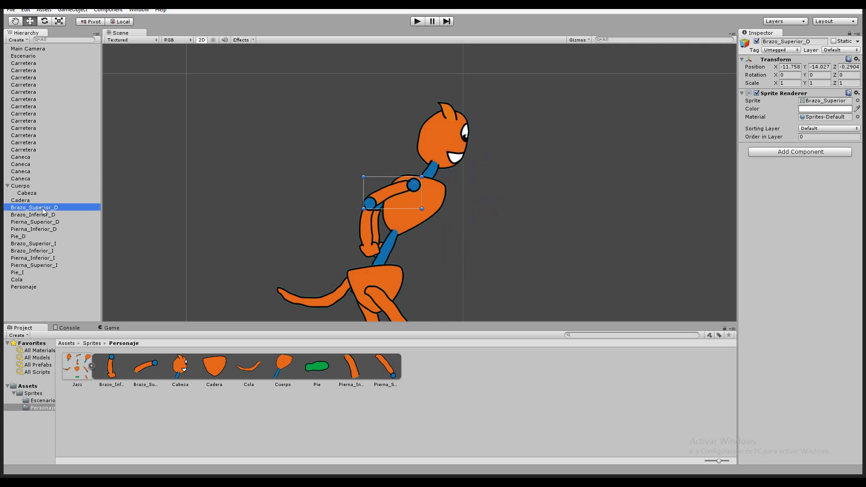
click(48, 215)
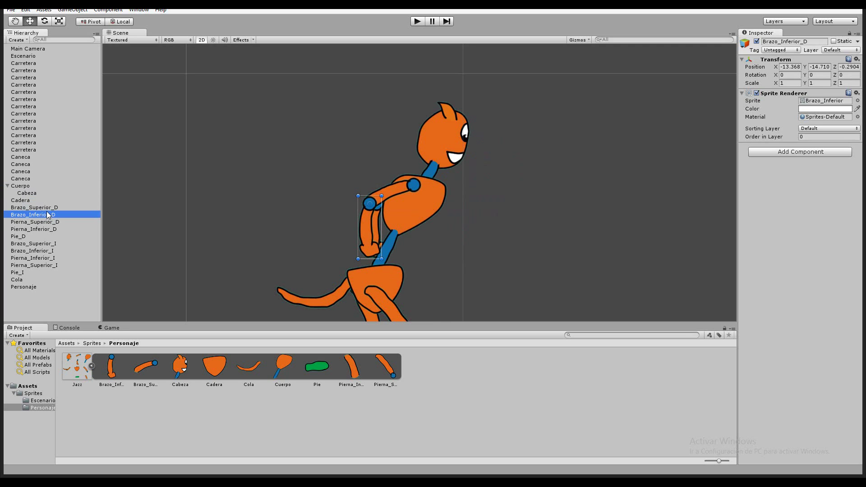
drag(46, 214, 47, 210)
click(46, 208)
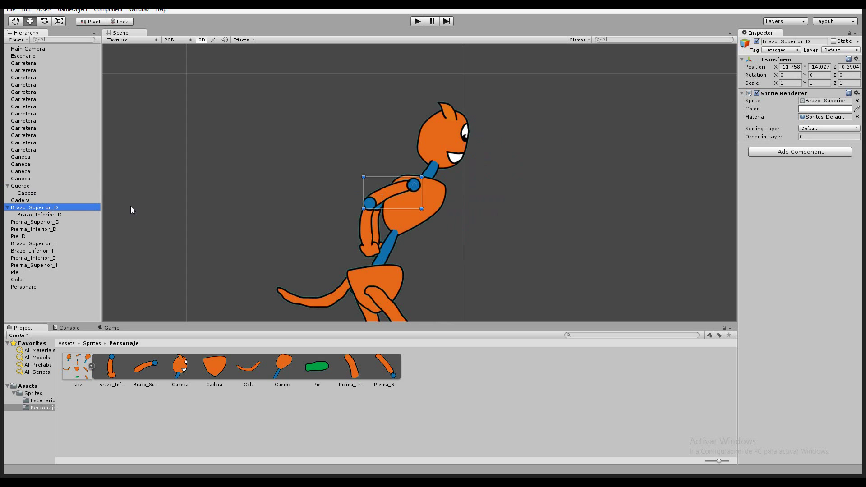
drag(426, 174, 410, 156)
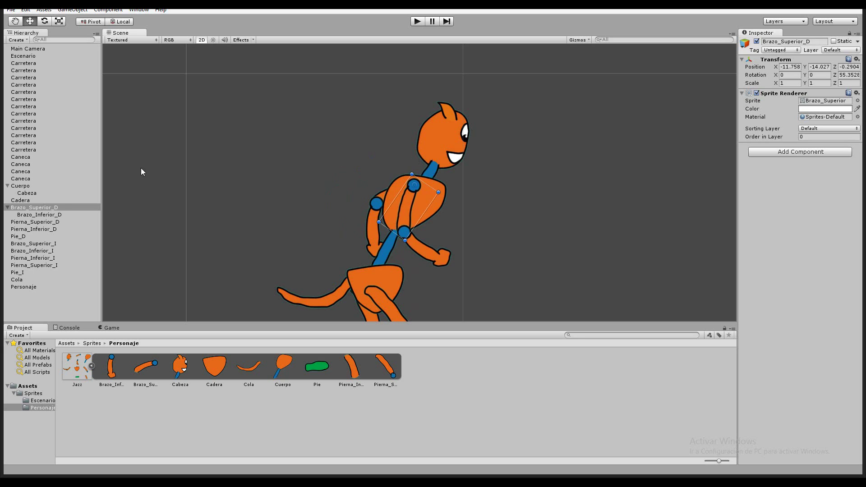
click(45, 228)
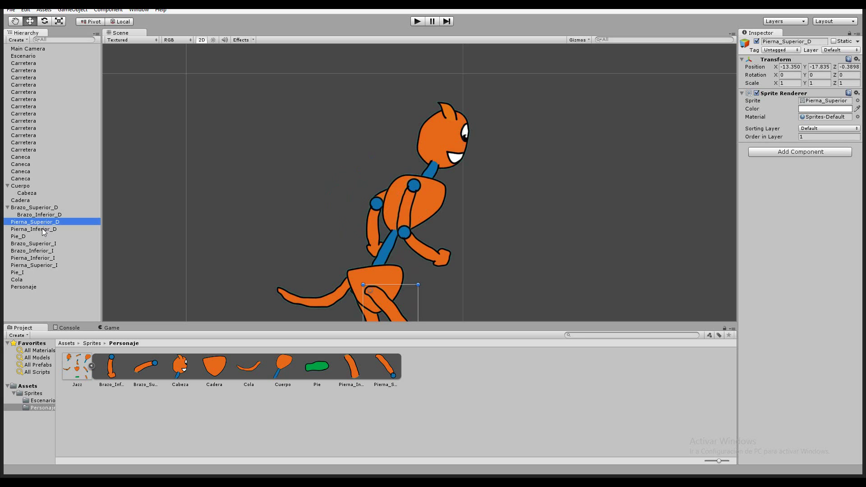
- Make Pierna_Inferior_D a child of Pierna_Superior_D and tilt the right thigh slightly
middle_drag(331, 233, 328, 155)
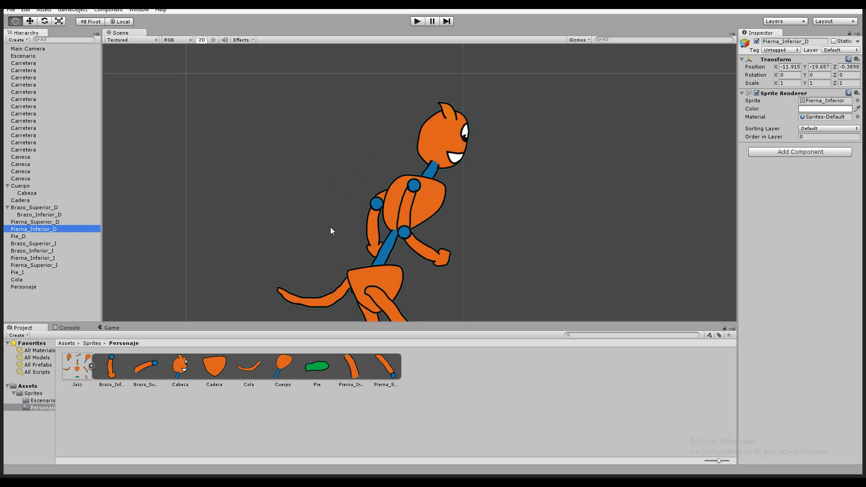
drag(42, 232, 45, 226)
click(45, 223)
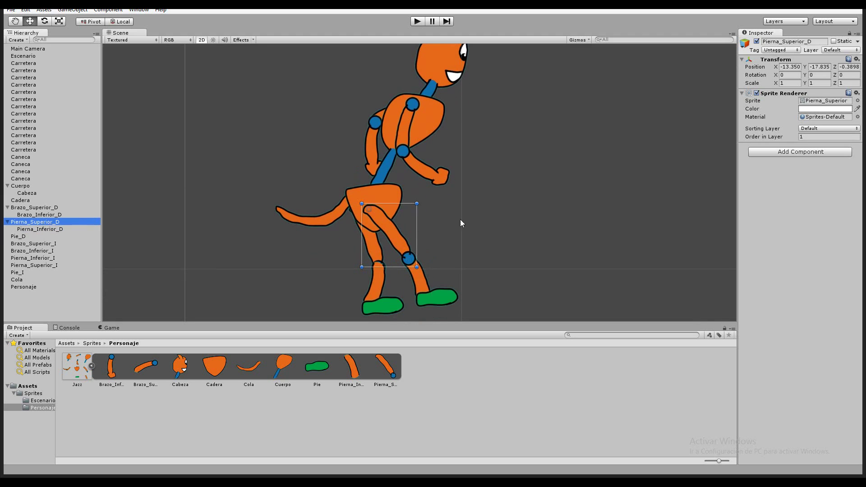
drag(421, 201, 421, 196)
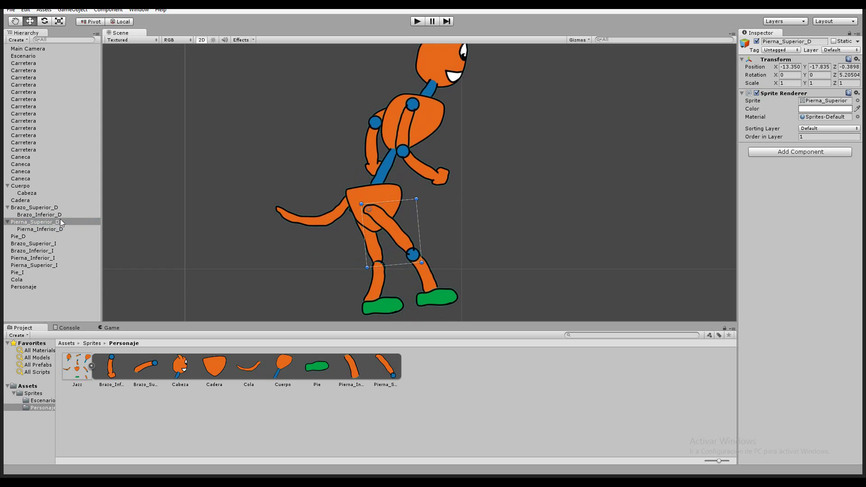
- Parent Pie_D under Pierna_Inferior_D, bend the knee, and tilt the thigh to 6.11° Z
click(18, 237)
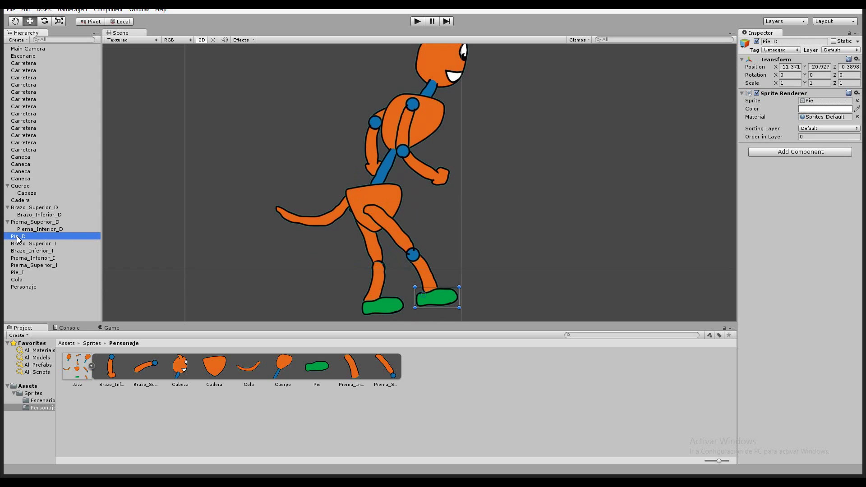
drag(18, 238, 35, 230)
click(37, 229)
drag(436, 243, 440, 246)
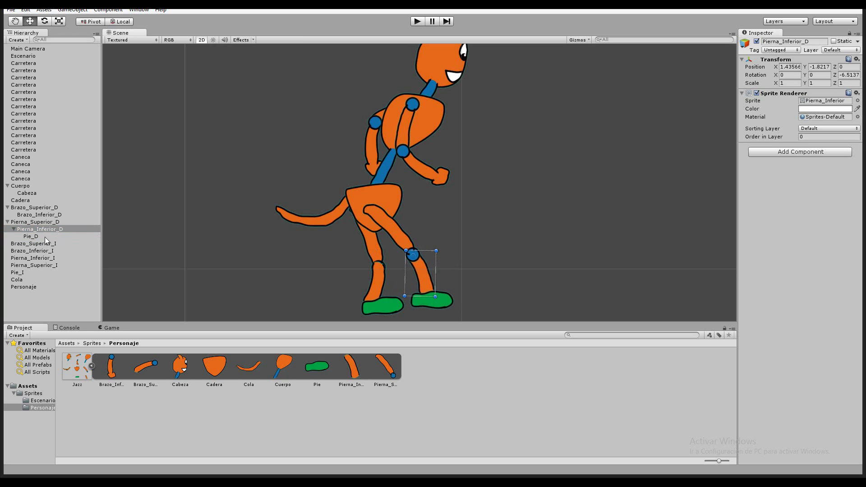
click(45, 223)
drag(418, 195, 422, 194)
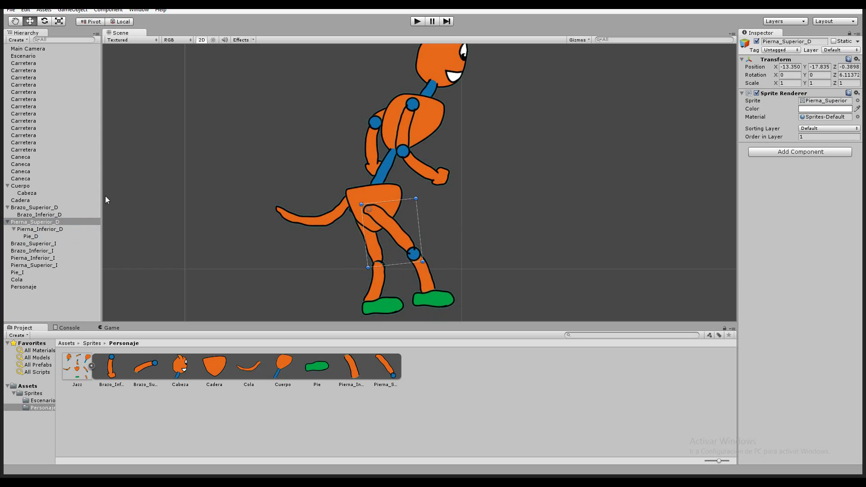
- Chain Pie_I under Pierna_Inferior_I under Pierna_Superior_I and swing the left thigh to about −34° Z
click(20, 273)
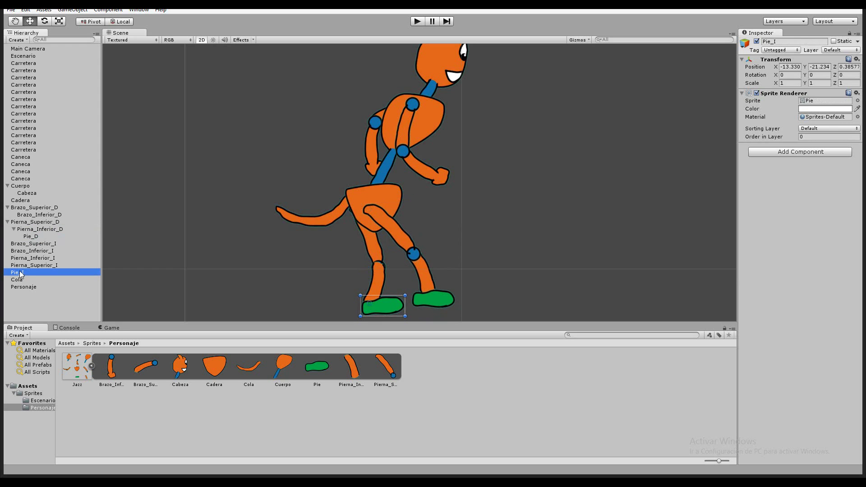
drag(20, 273, 33, 261)
click(39, 260)
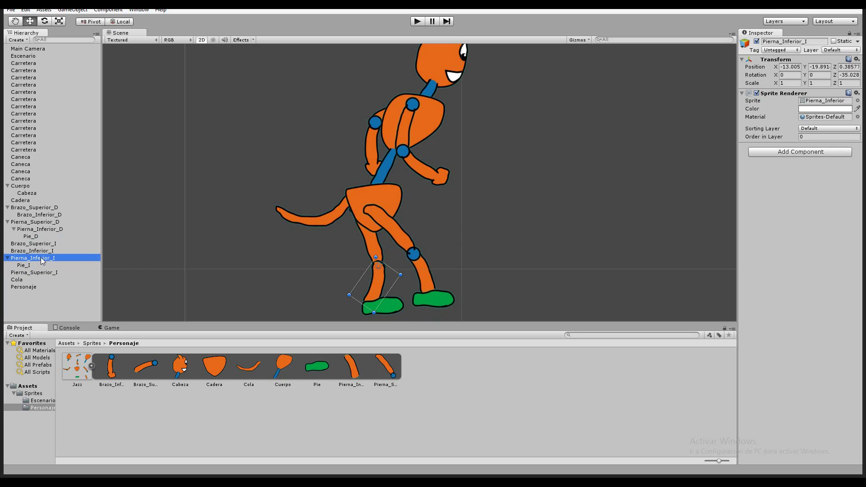
drag(41, 260, 36, 272)
click(37, 259)
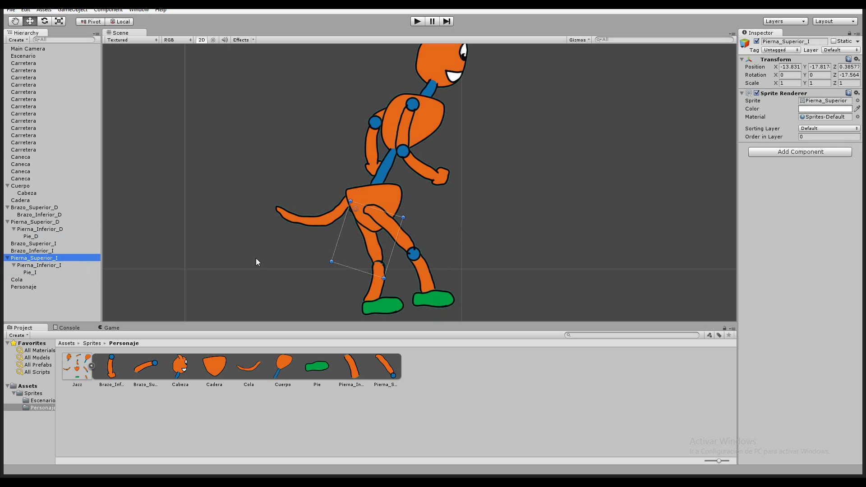
drag(407, 214, 405, 230)
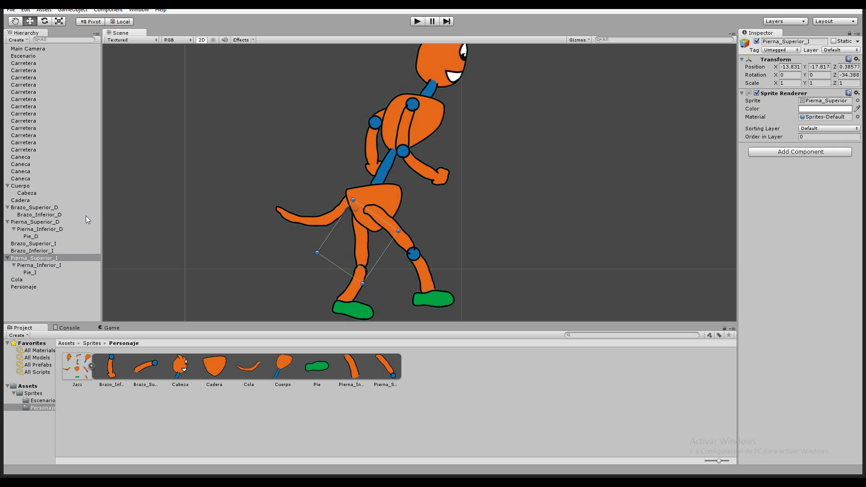
click(18, 280)
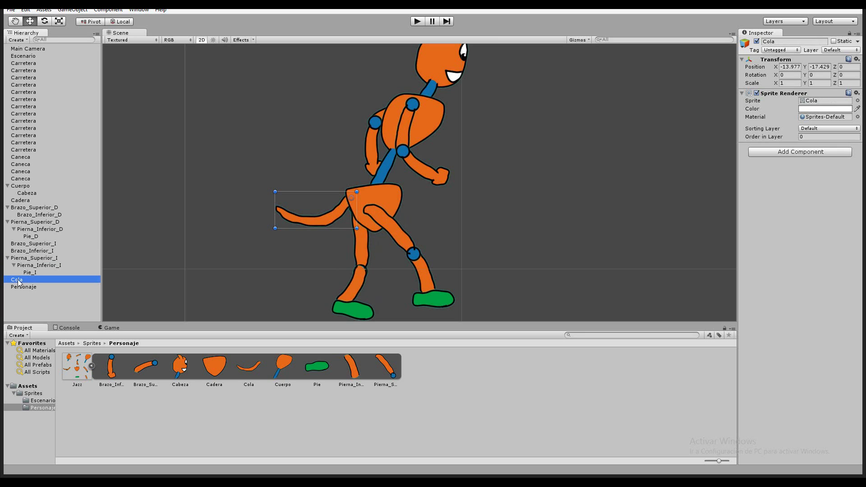
- Make the tail Cola a child of Cadera, test-rotate the hip, and undo the rotation
drag(18, 281, 24, 201)
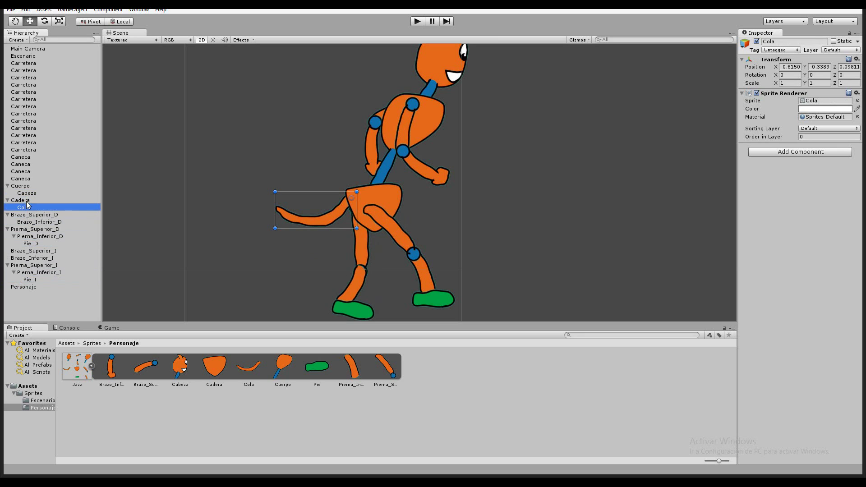
click(24, 201)
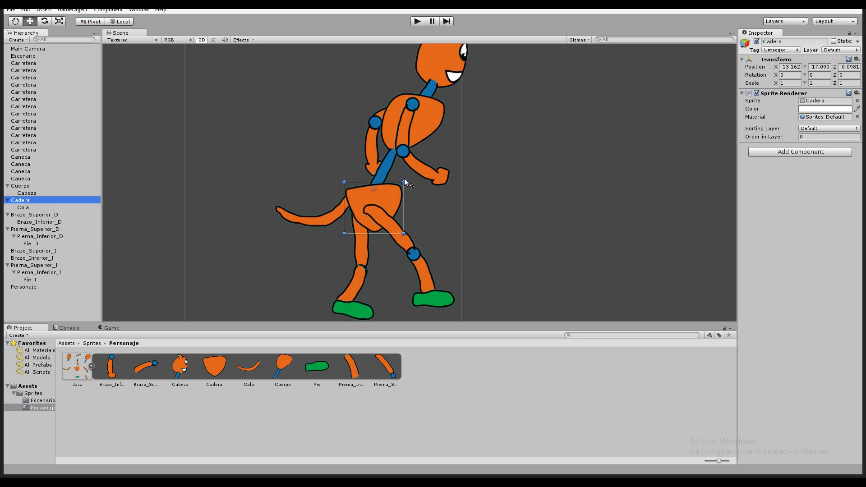
drag(404, 183, 403, 177)
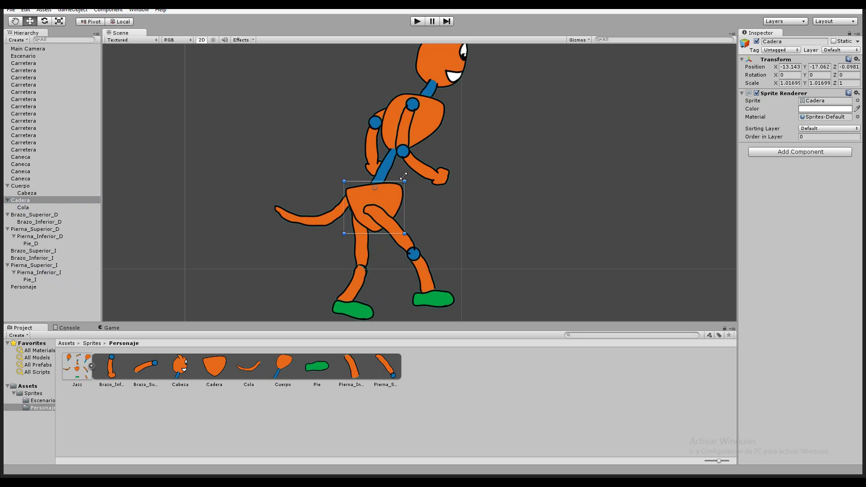
key(ctrl+z)
drag(408, 179, 415, 199)
key(ctrl+z)
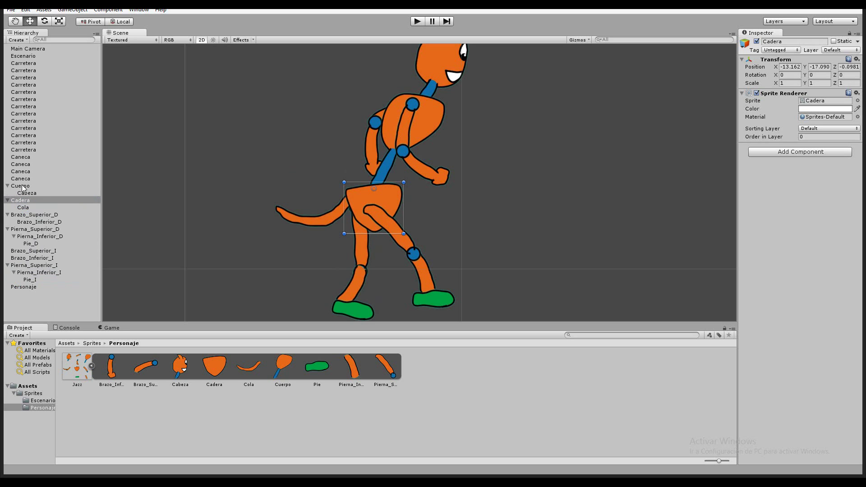
- Parent Cuerpo under Cadera, verify with a test rotation, undo it, and collapse the arm and leg groups
drag(22, 188, 24, 202)
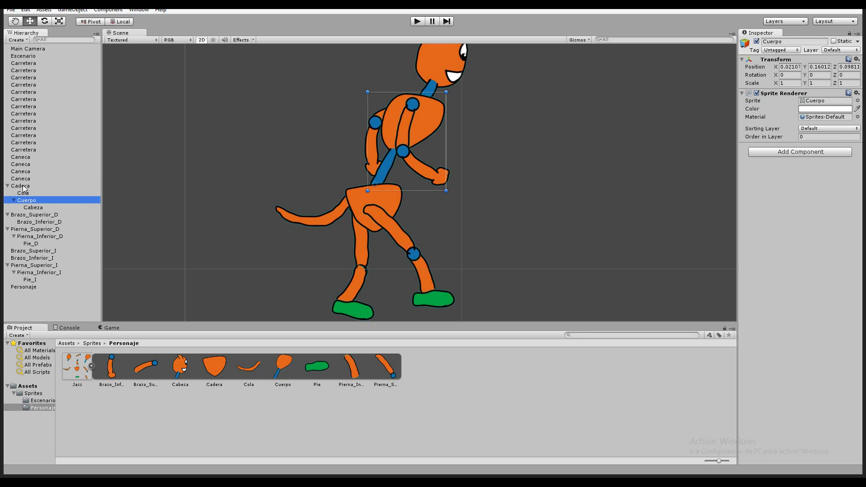
click(23, 186)
drag(407, 179, 414, 197)
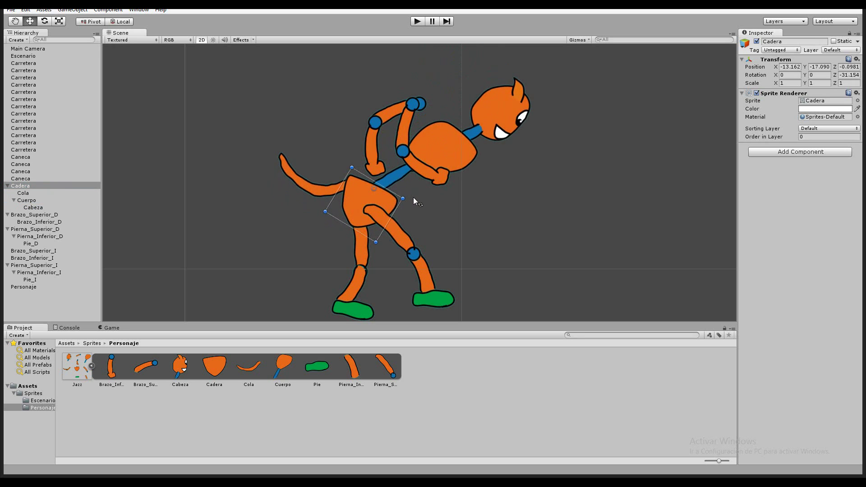
key(ctrl+z)
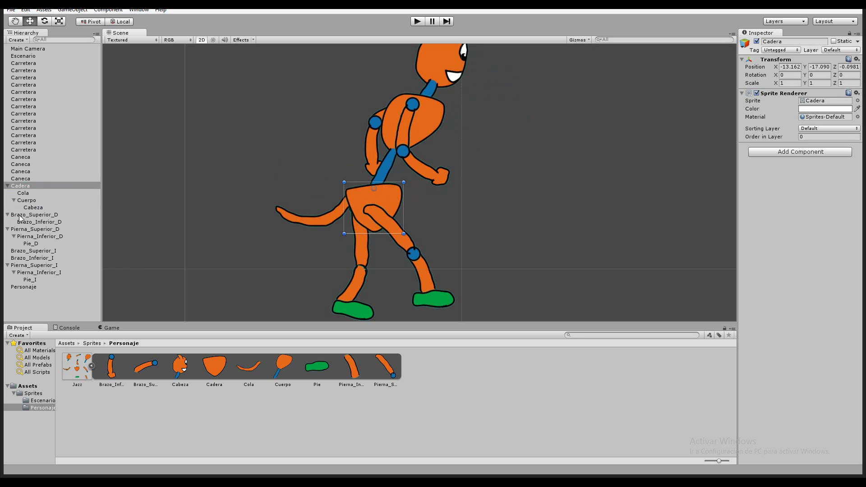
click(7, 215)
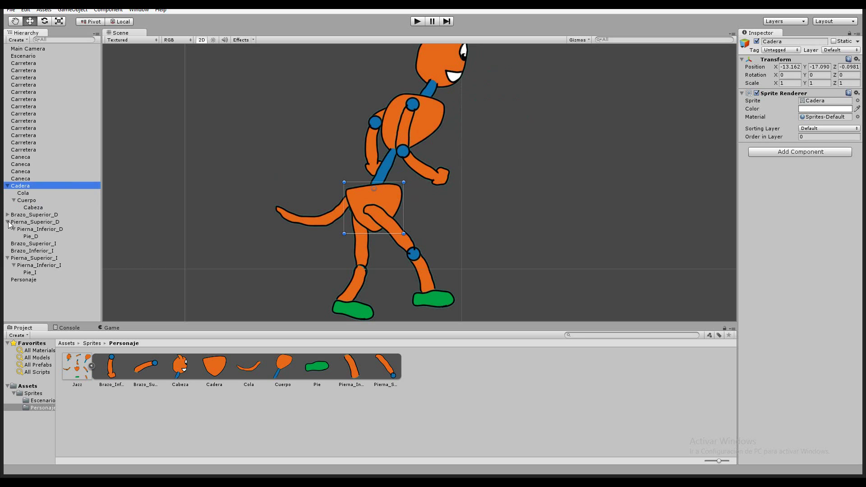
click(8, 222)
- Parent Brazo_Inferior_I under Brazo_Superior_I and rotate the left upper arm to −4.85° Z
click(51, 230)
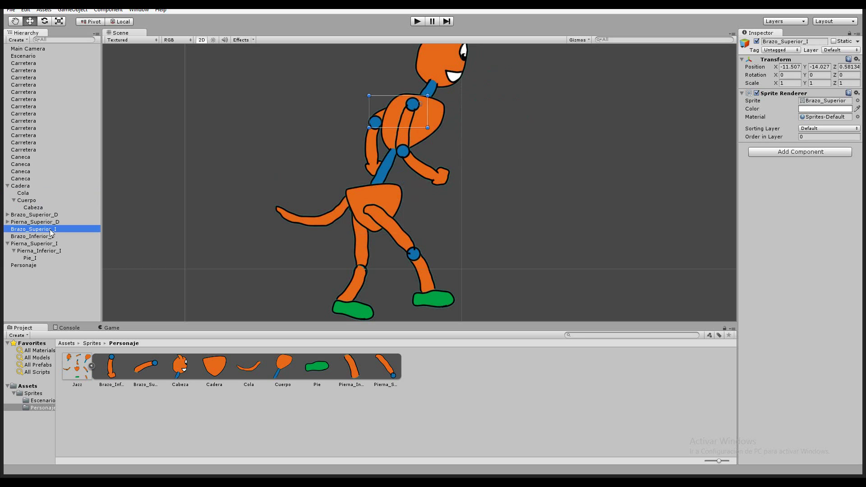
click(45, 237)
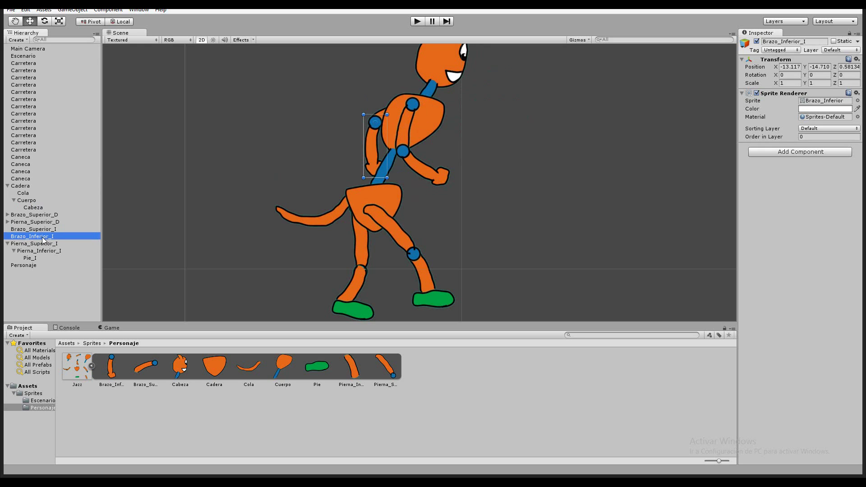
drag(43, 240, 45, 233)
click(45, 231)
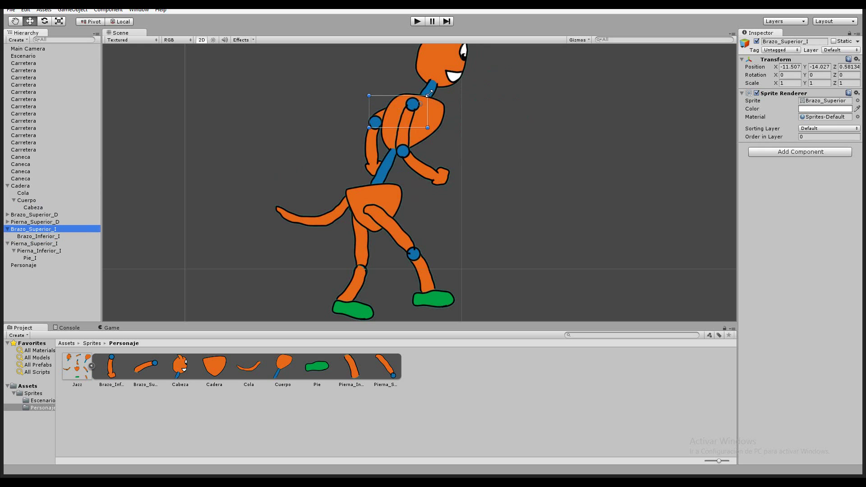
mouse_move(431, 93)
mouse_down()
mouse_move(422, 91)
mouse_move(429, 97)
mouse_up()
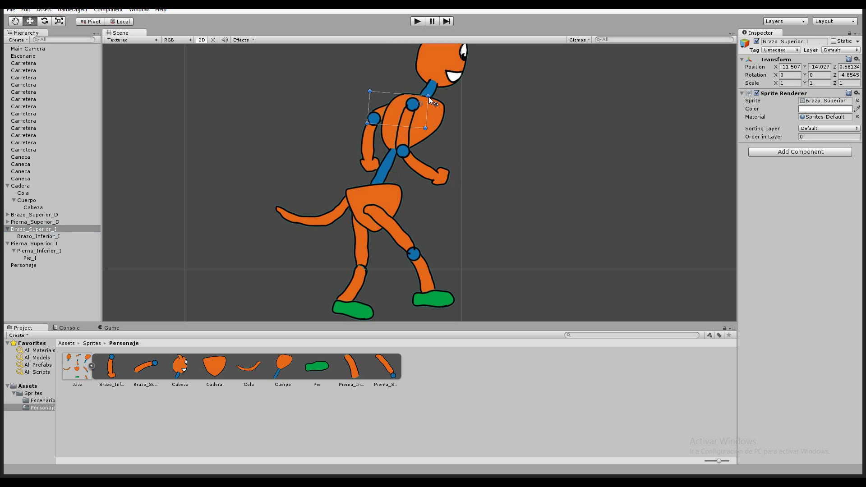
- Collapse the expanded limb and torso groups, then make Brazo_Superior_D a child of Cuerpo
click(7, 230)
click(7, 236)
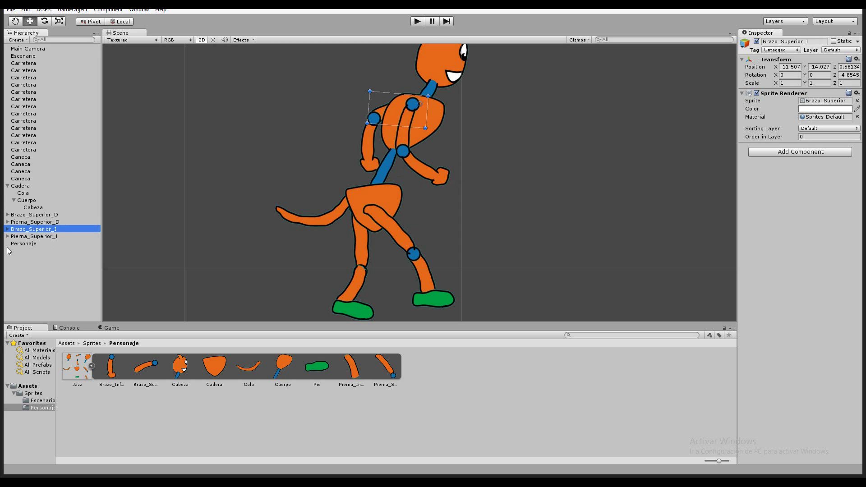
click(14, 200)
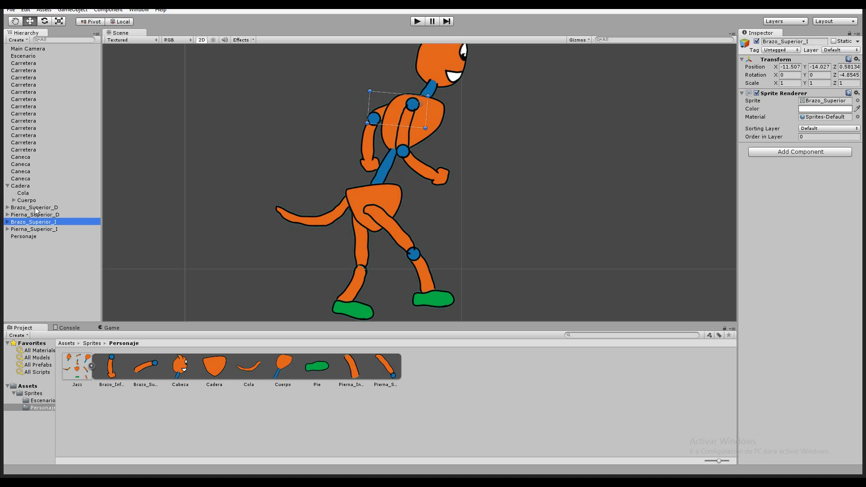
drag(35, 210, 35, 203)
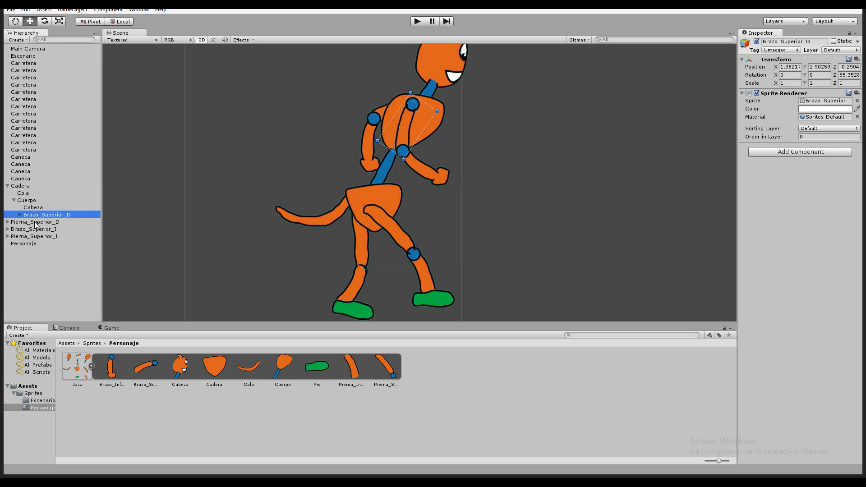
- Move the mistakenly nested right upper leg out of Cuerpo back to the top level
drag(35, 223, 33, 203)
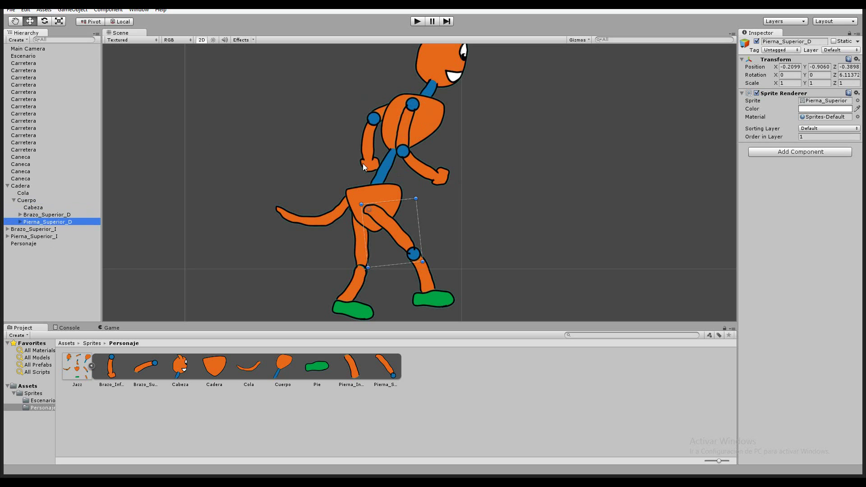
click(429, 121)
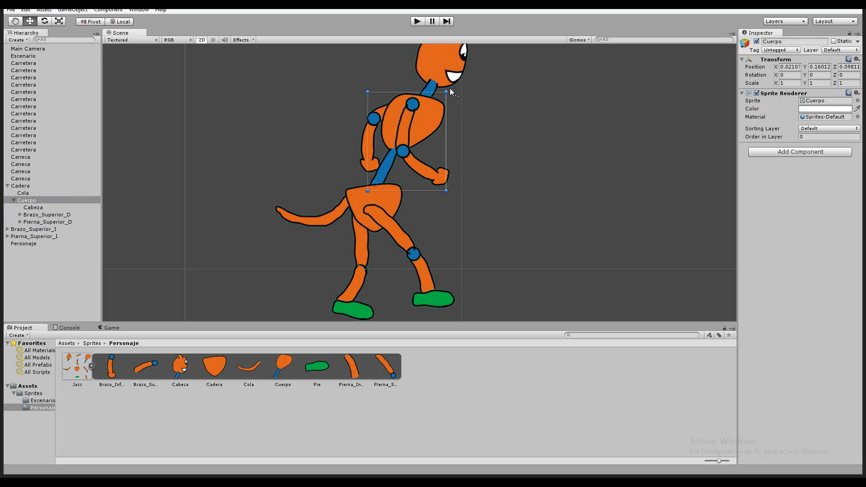
drag(451, 92, 473, 127)
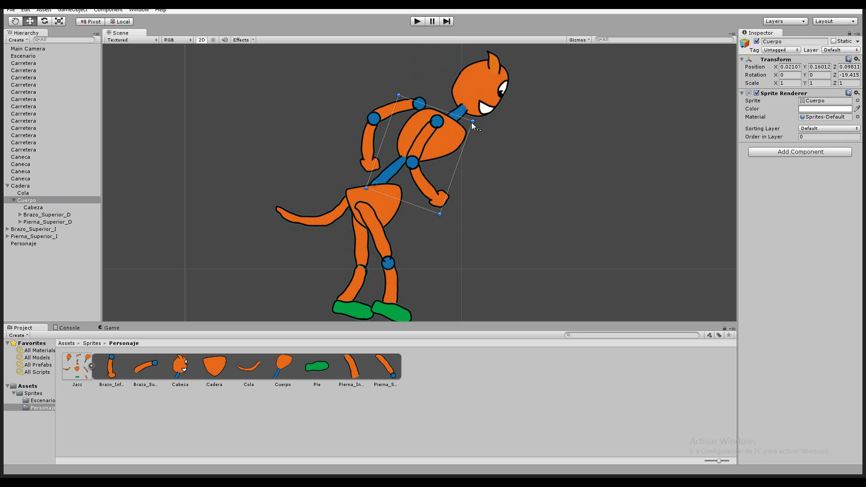
key(ctrl+z)
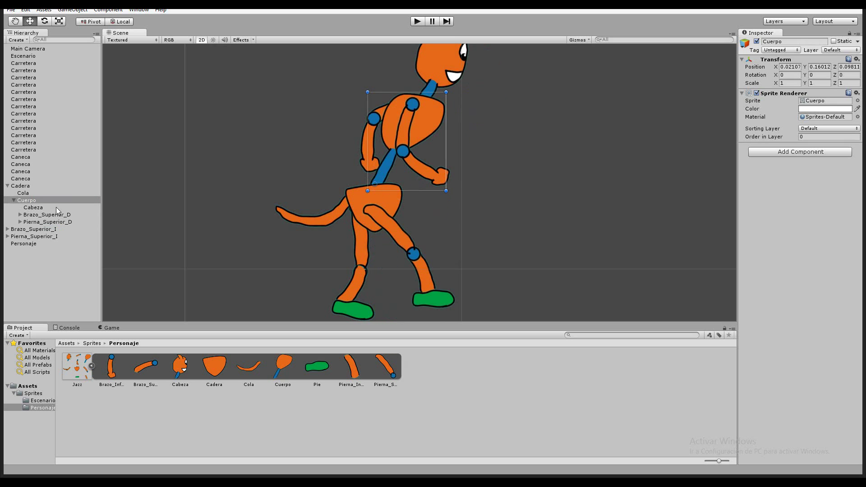
drag(45, 224, 36, 237)
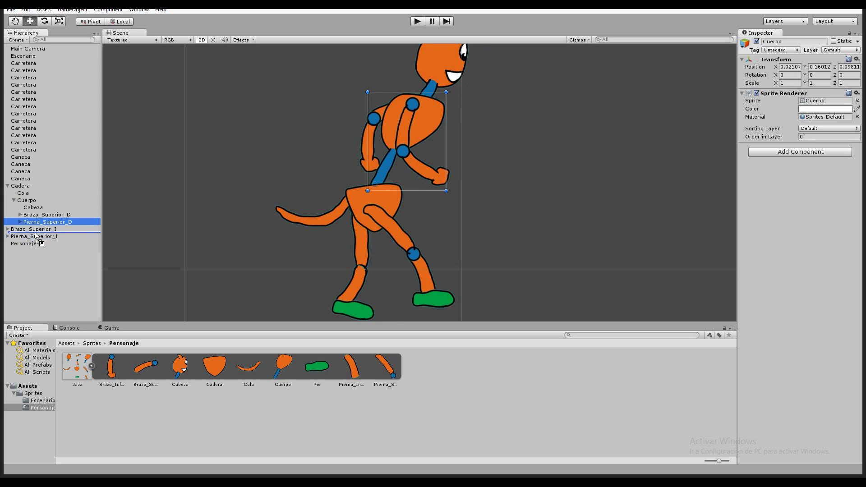
drag(36, 236, 35, 252)
click(386, 166)
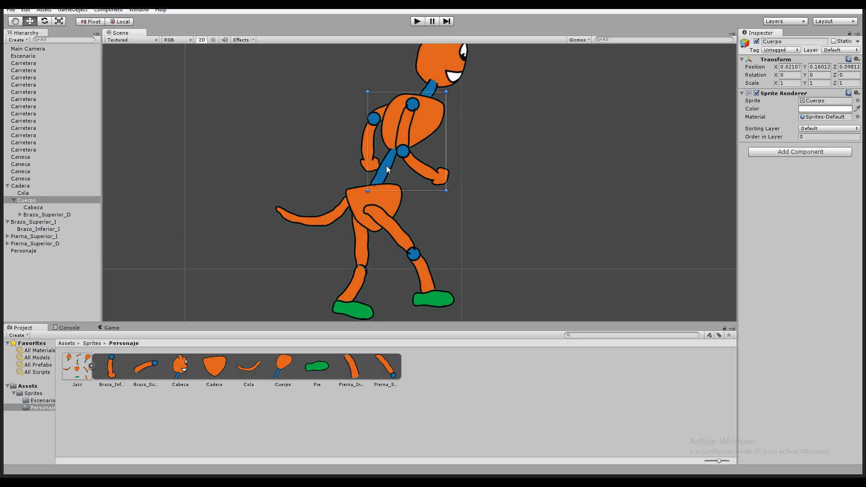
drag(448, 93, 449, 99)
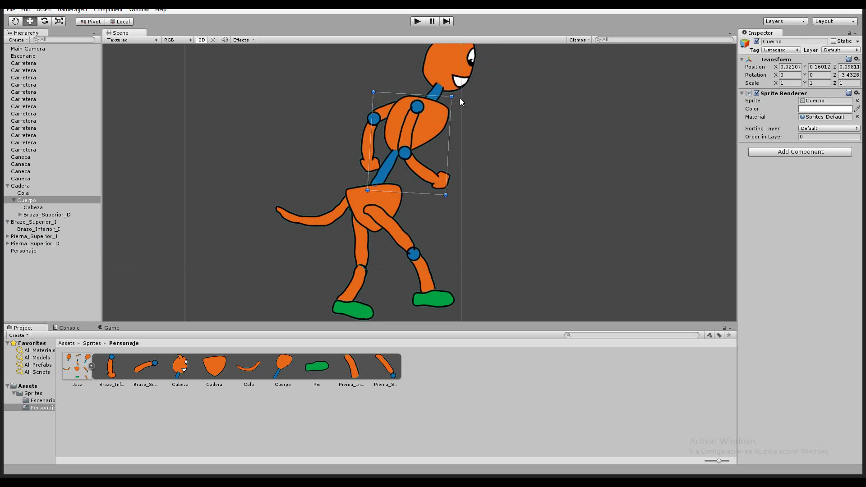
- Parent Brazo_Superior_I under Cuerpo, check both arms follow with Cuerpo at 0.78° Z, and collapse it
click(36, 223)
drag(36, 222, 40, 200)
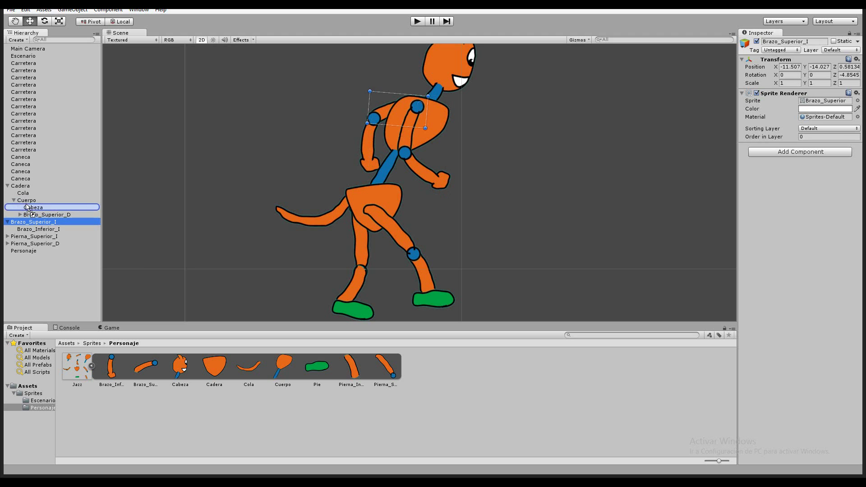
click(72, 200)
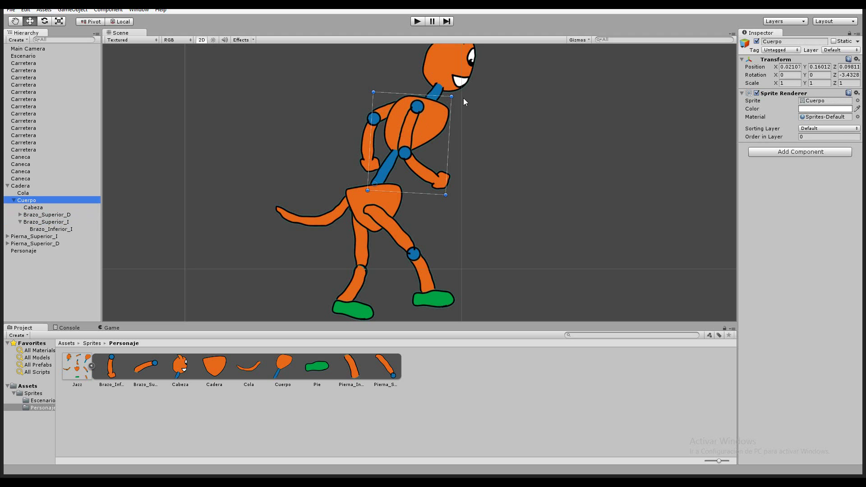
drag(454, 95, 439, 101)
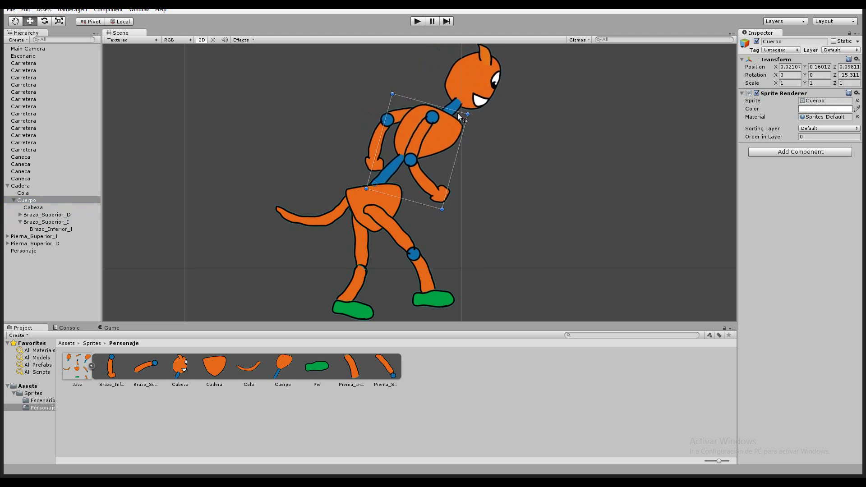
click(14, 200)
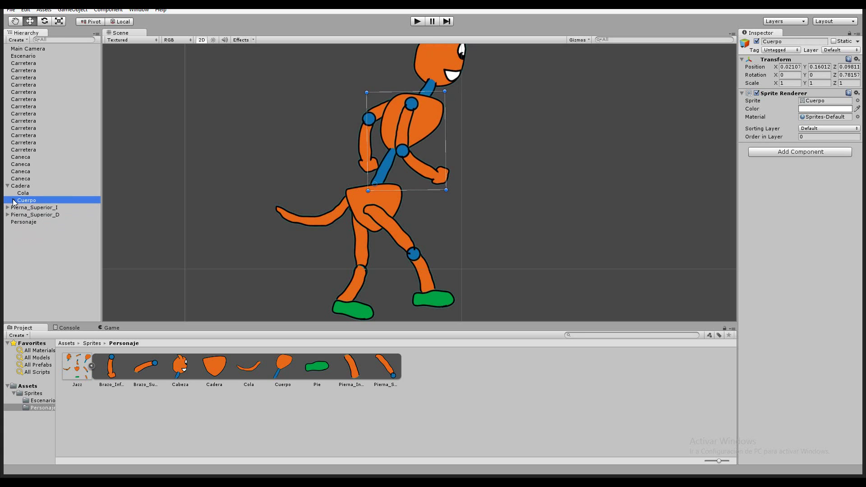
- Parent Pierna_Superior_I under Cadera, confirm the whole cat turns with the hips, undo, and collapse Cadera
click(46, 208)
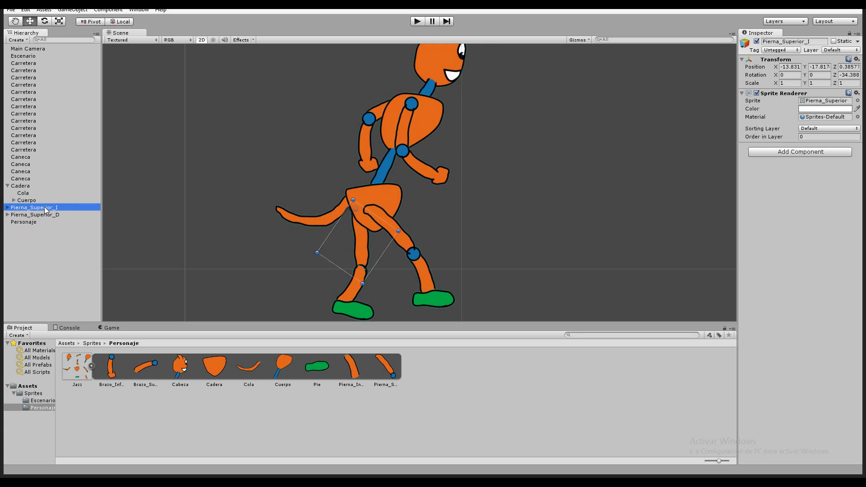
mouse_move(46, 208)
mouse_down()
mouse_move(28, 191)
mouse_move(36, 214)
mouse_move(40, 187)
mouse_up()
click(43, 188)
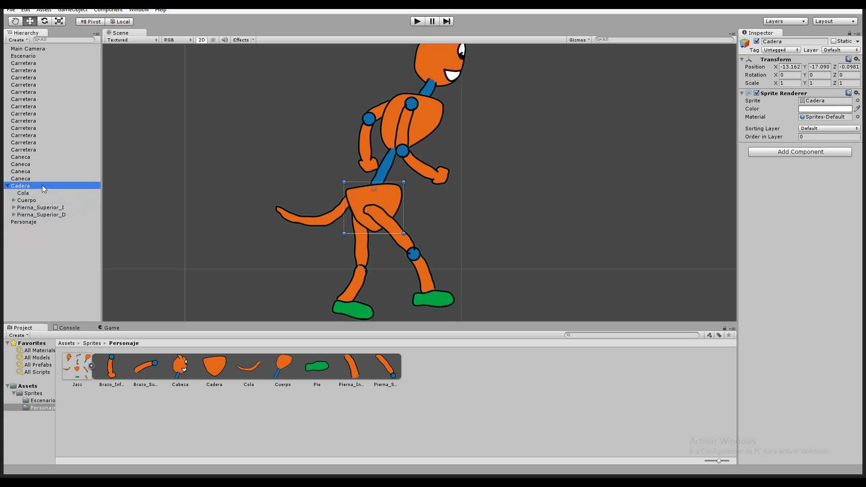
drag(407, 178, 415, 197)
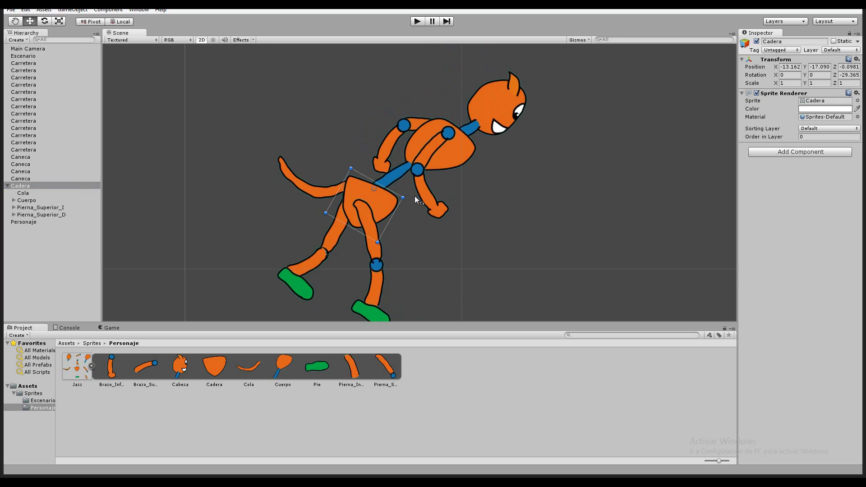
key(ctrl+z)
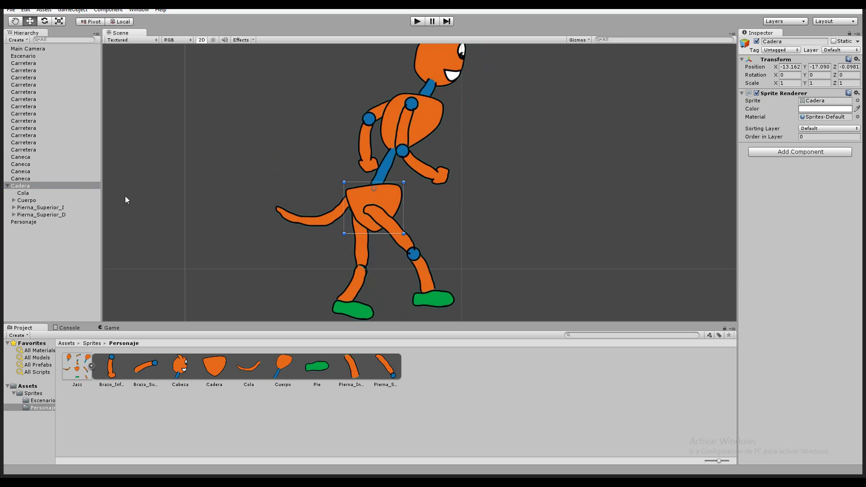
click(8, 186)
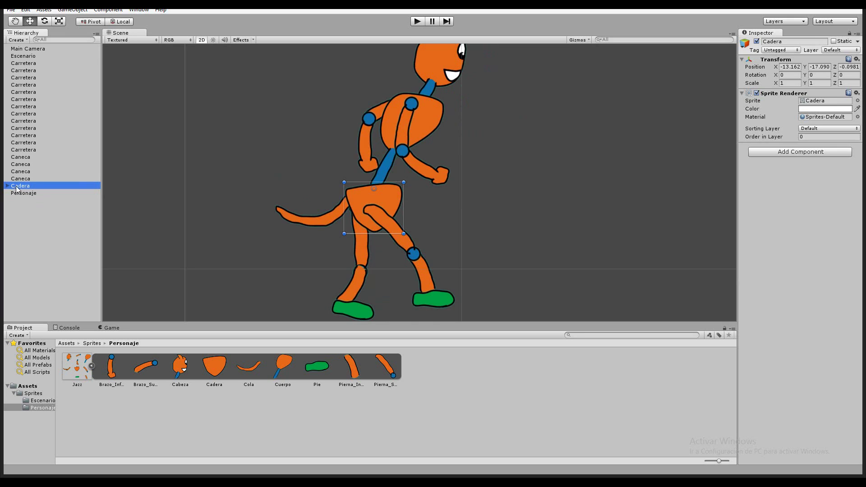
- Parent the hips Cadera under Personaje and shift the character down and right
drag(16, 189, 25, 197)
click(27, 187)
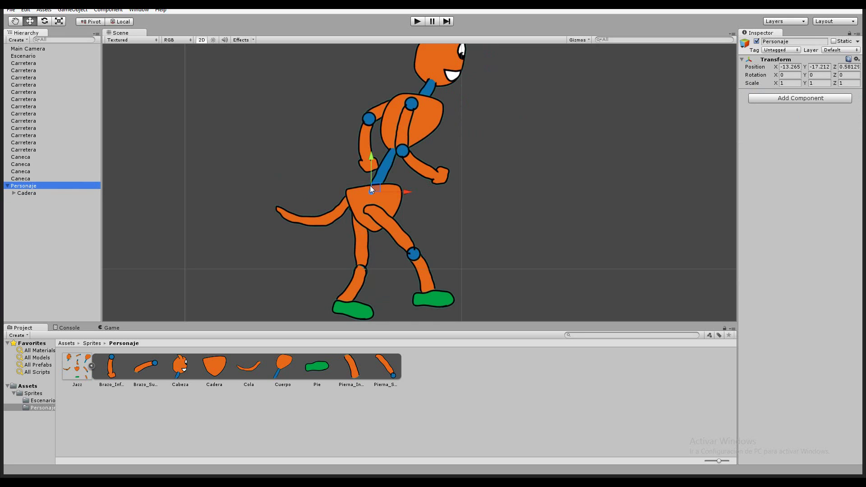
mouse_move(370, 185)
mouse_down()
mouse_move(453, 195)
mouse_move(400, 206)
mouse_up()
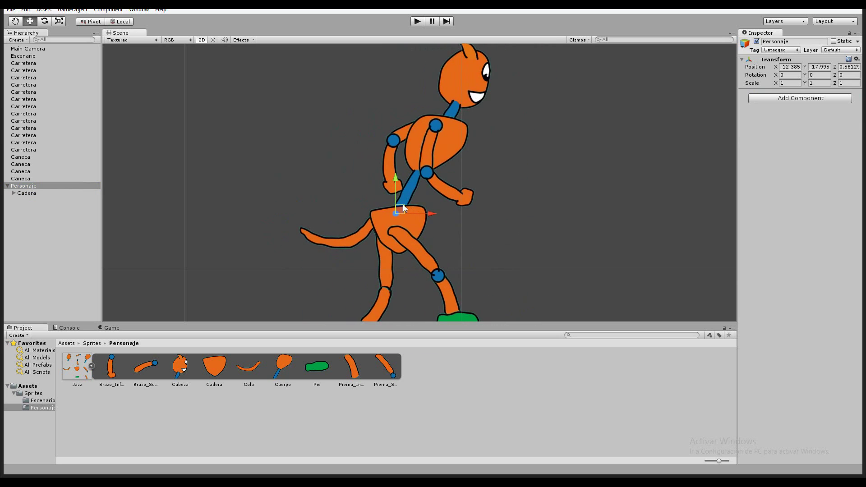
- Reset Personaje's Transform to default position, rotation and scale, then pan out to the street
click(857, 60)
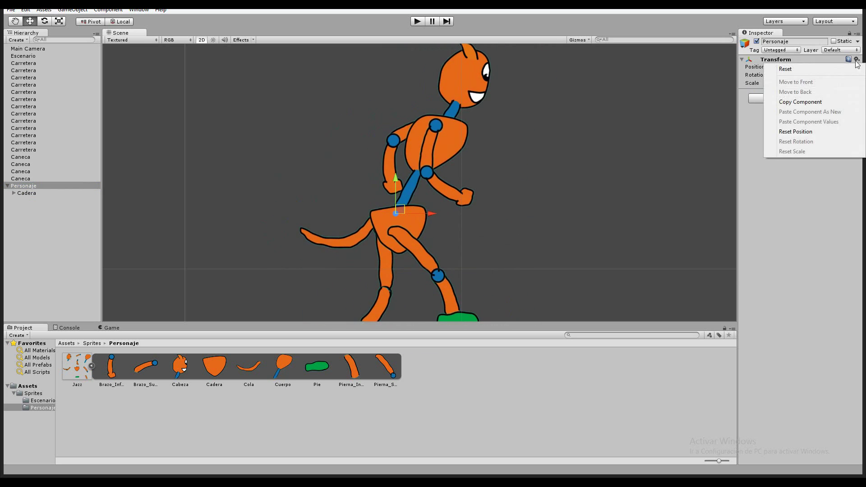
click(823, 69)
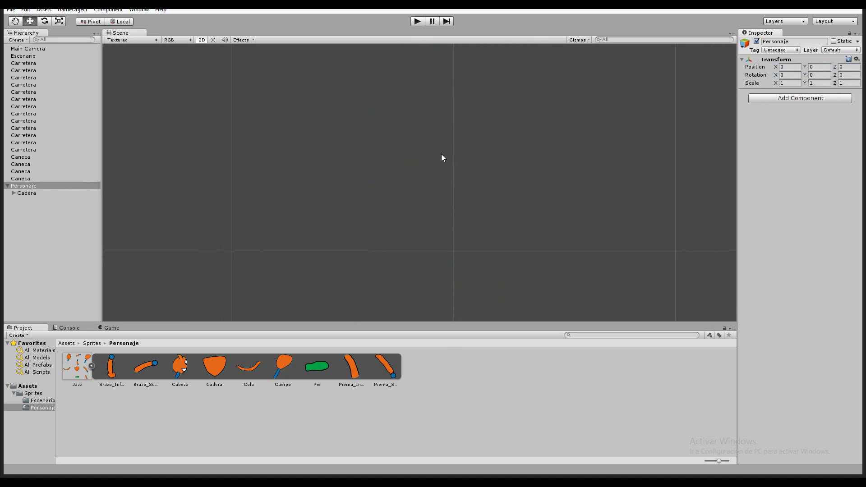
middle_drag(435, 145, 441, 249)
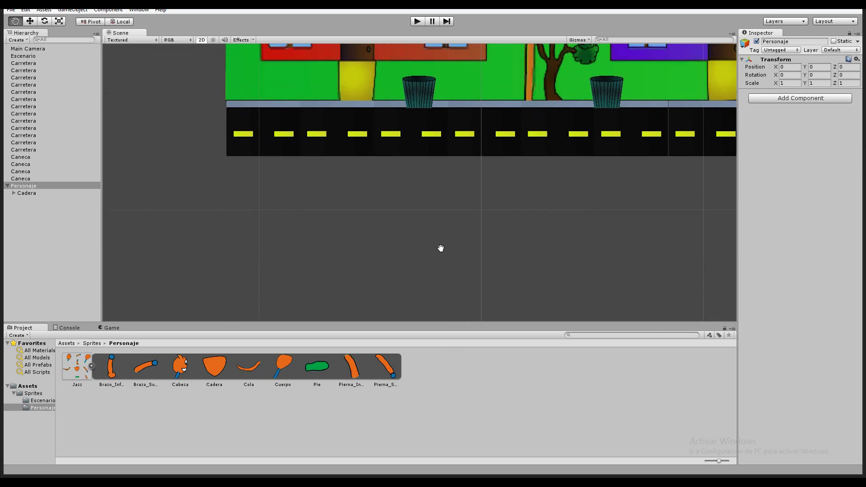
scroll(543, 218, down, 6)
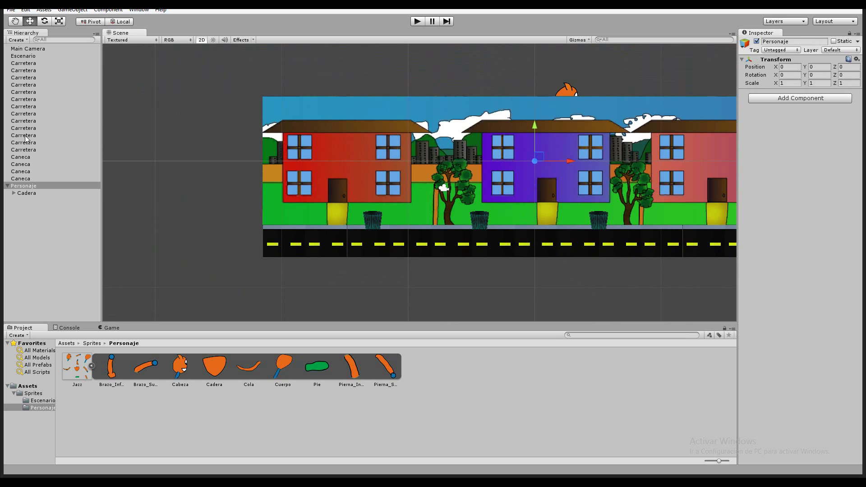
click(25, 194)
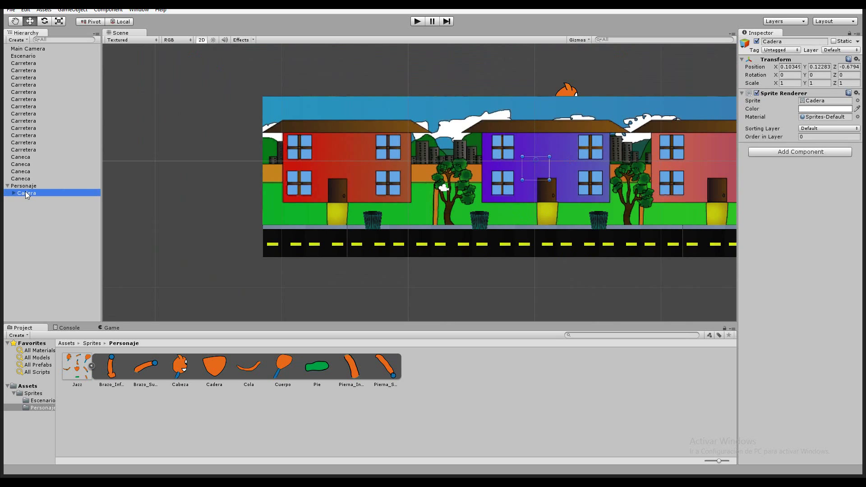
click(20, 186)
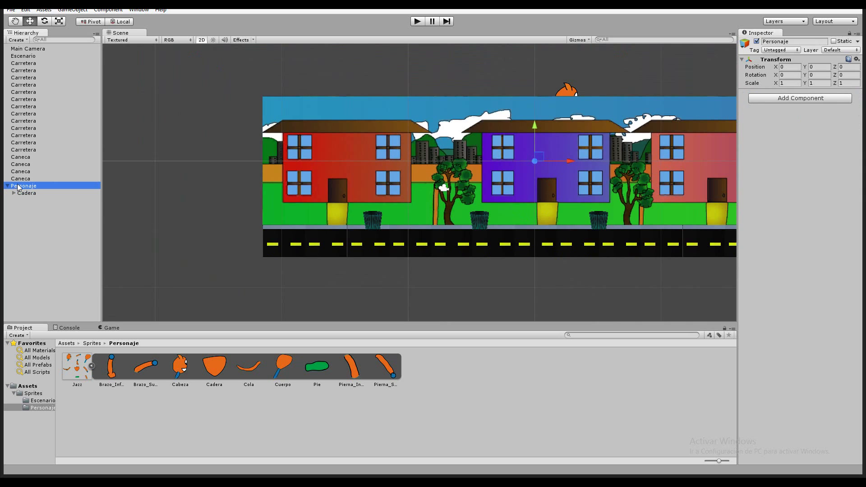
- Bring the cat into view beside the street and scale it to 0.5 on X, Y and Z
drag(540, 161, 205, 222)
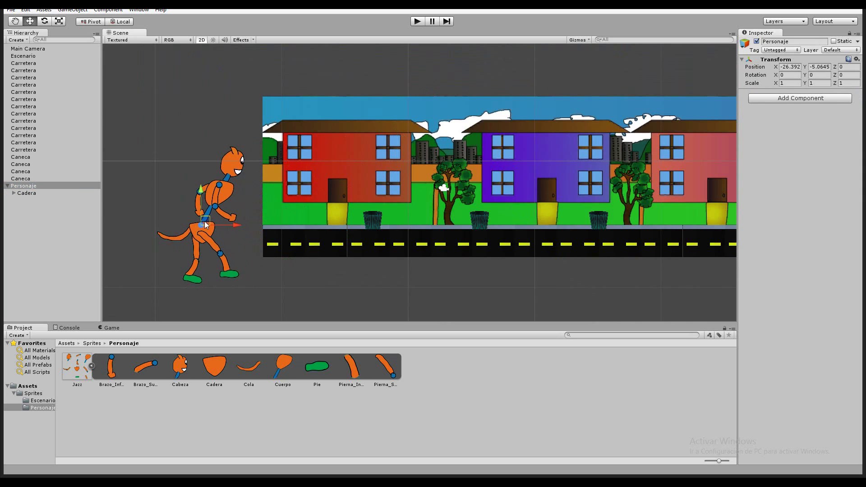
click(795, 83)
click(828, 82)
click(845, 83)
click(790, 83)
text(.5)
key(Tab)
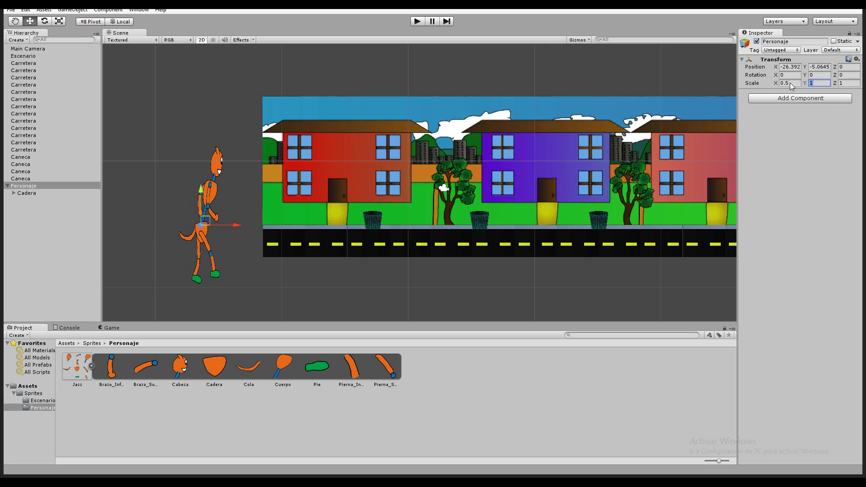
text(.5)
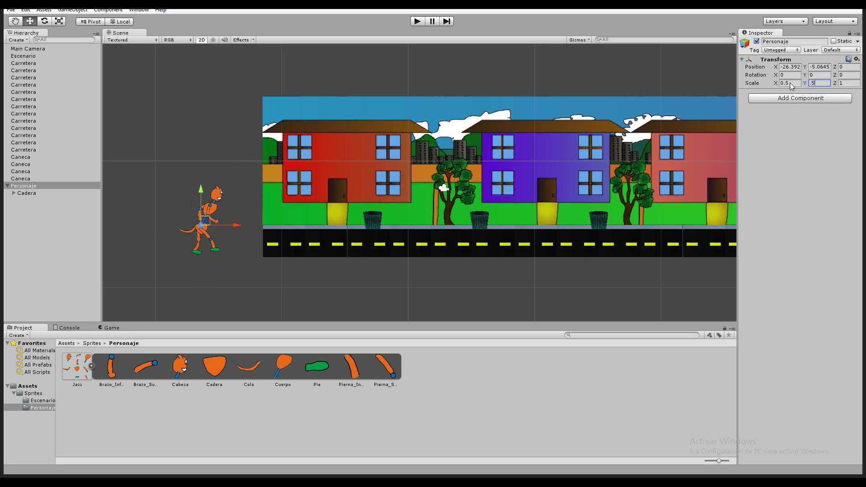
key(Tab)
text(.)
text(5)
mouse_move(205, 221)
mouse_down()
mouse_move(306, 195)
mouse_move(243, 230)
mouse_up()
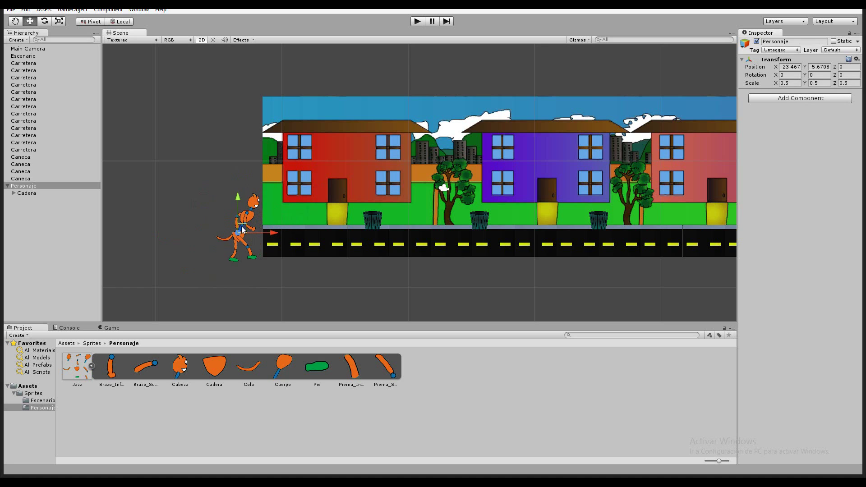
- Change the cat's scale to 0.4, 0.4, 1 and lower it toward the road
click(794, 84)
text(.4)
key(Tab)
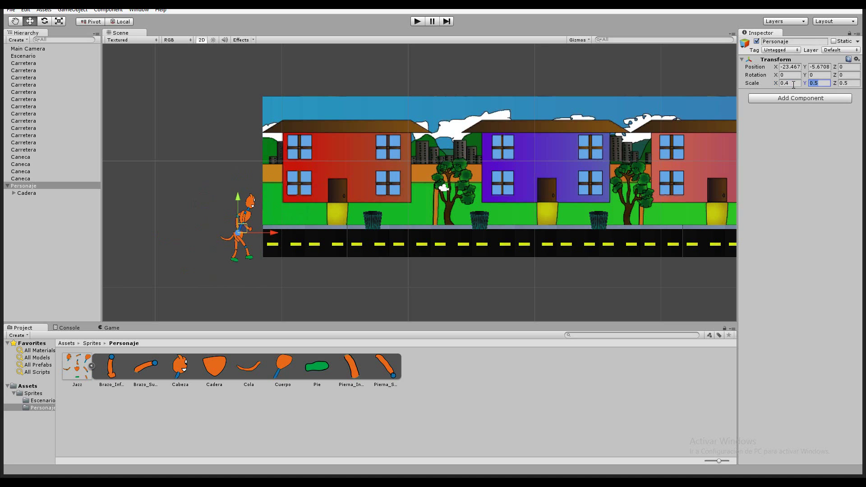
text(.4)
key(Tab)
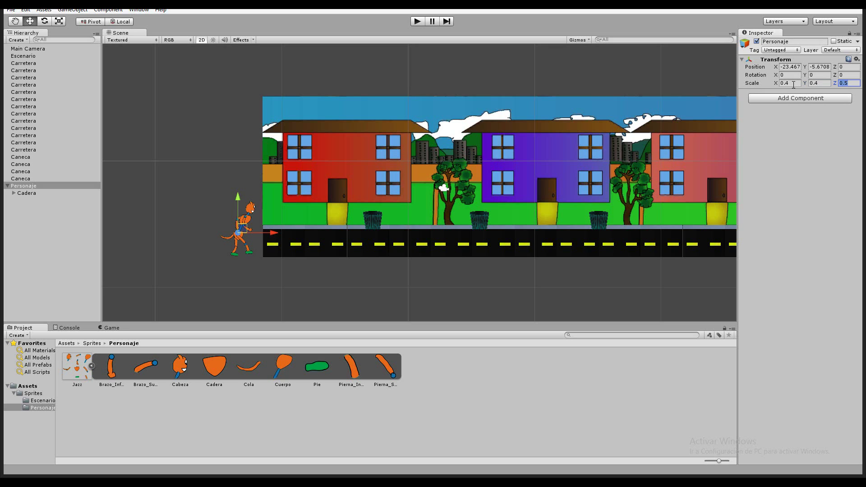
text(1)
key(Return)
mouse_move(242, 226)
mouse_down()
mouse_move(251, 276)
mouse_move(230, 245)
mouse_up()
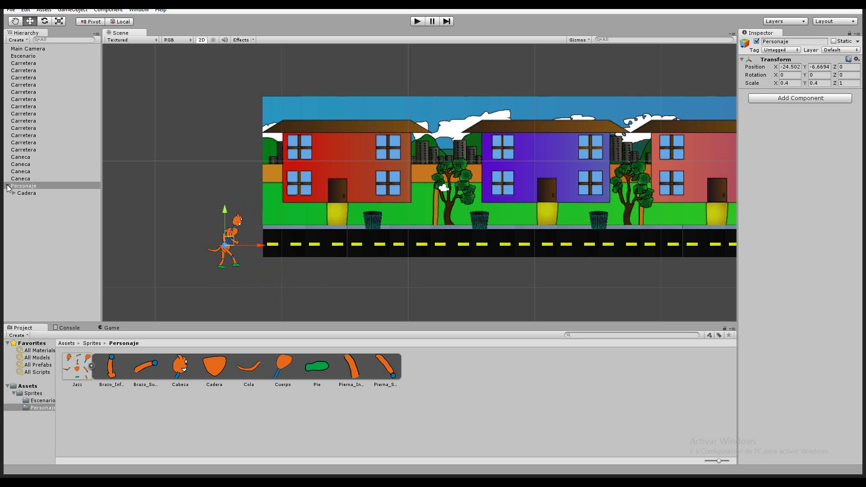
- From Cadera's Sorting Layer list, add Layer 4 named 'Personaje'
click(25, 193)
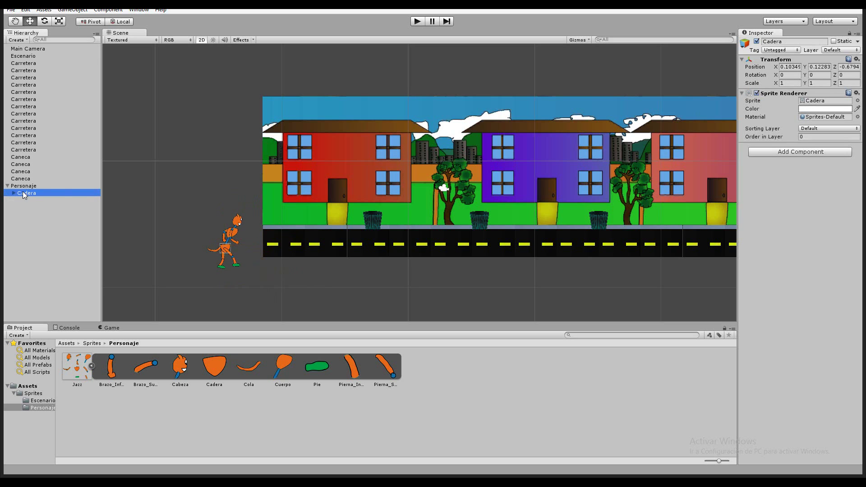
click(831, 130)
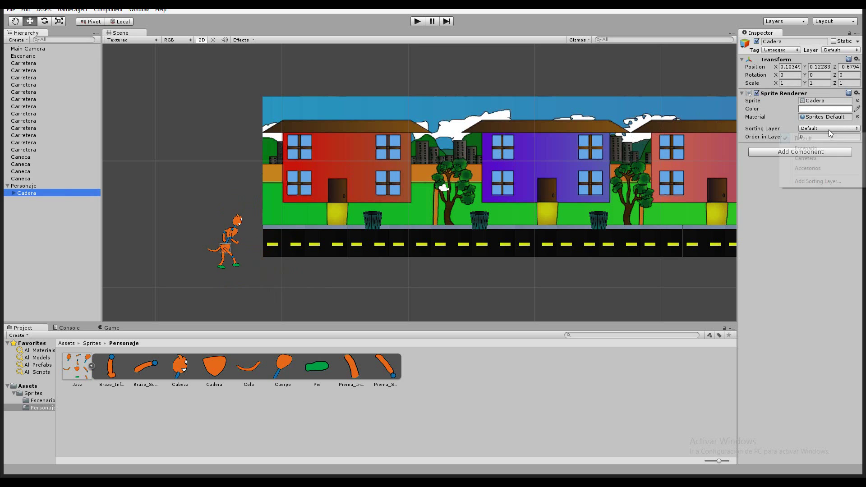
click(832, 180)
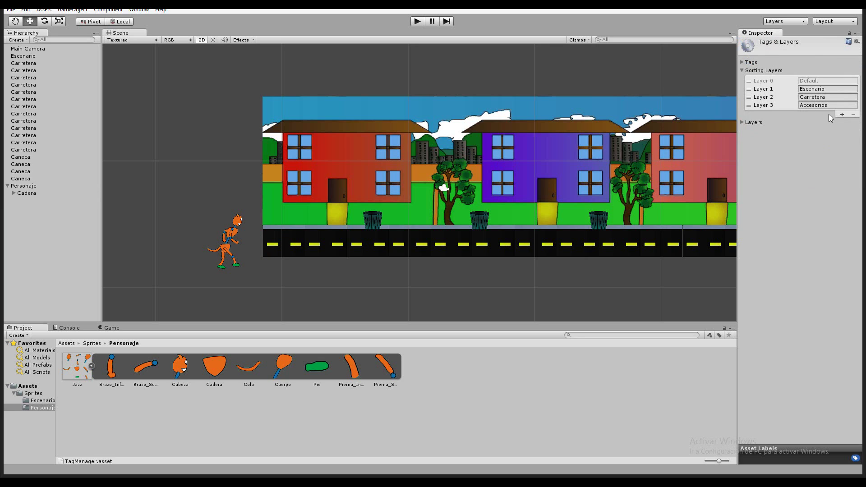
click(842, 115)
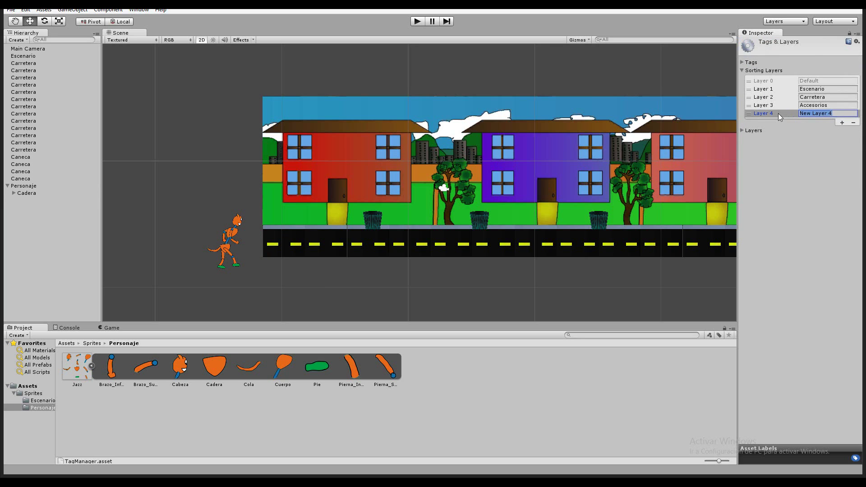
text(Pe)
text(rsoa)
key(BackSpace)
text(naje)
- Put Cadera on the Personaje sorting layer and move the cat onto the sidewalk
click(27, 193)
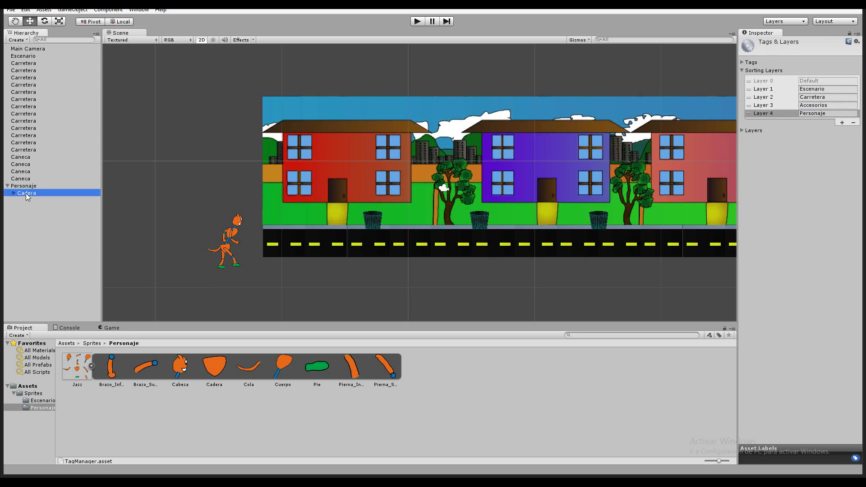
click(854, 129)
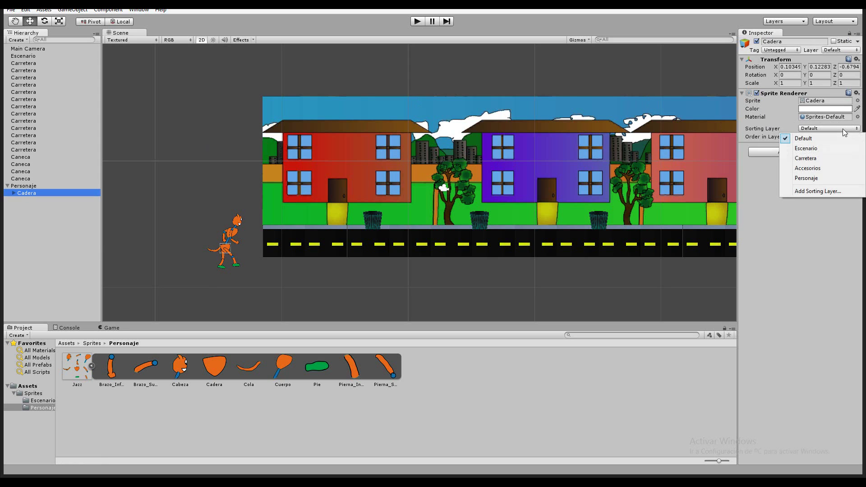
click(830, 180)
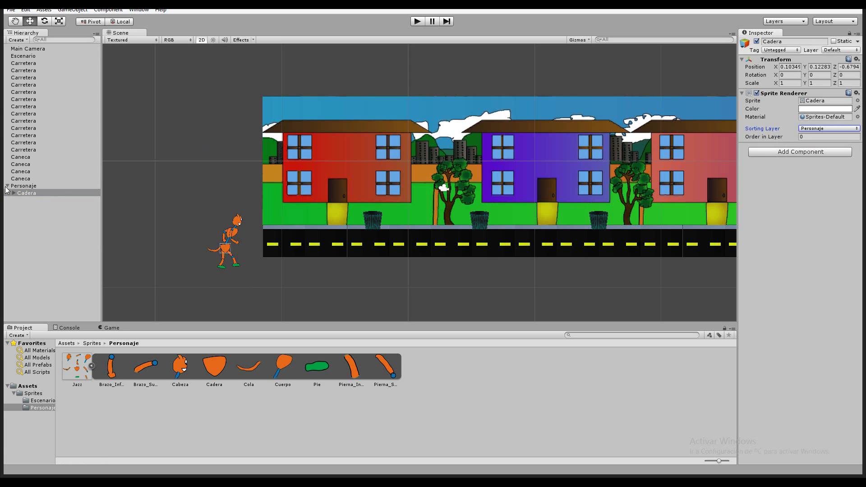
click(22, 187)
drag(230, 245, 294, 216)
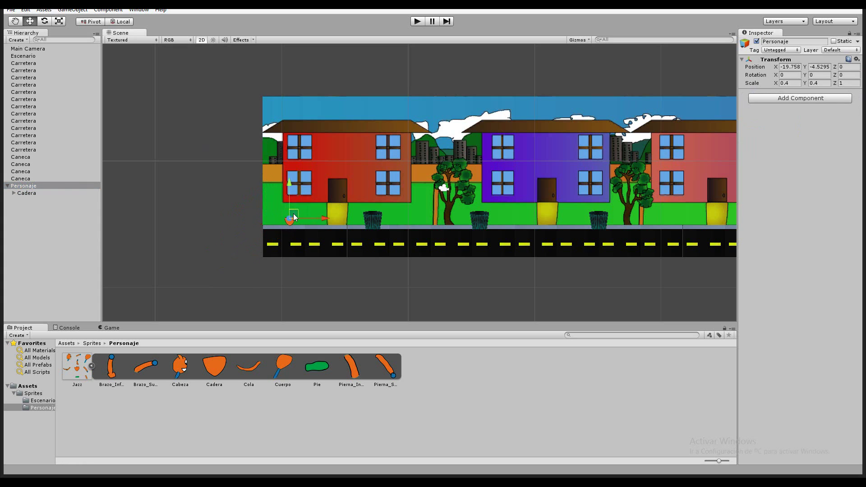
key(f)
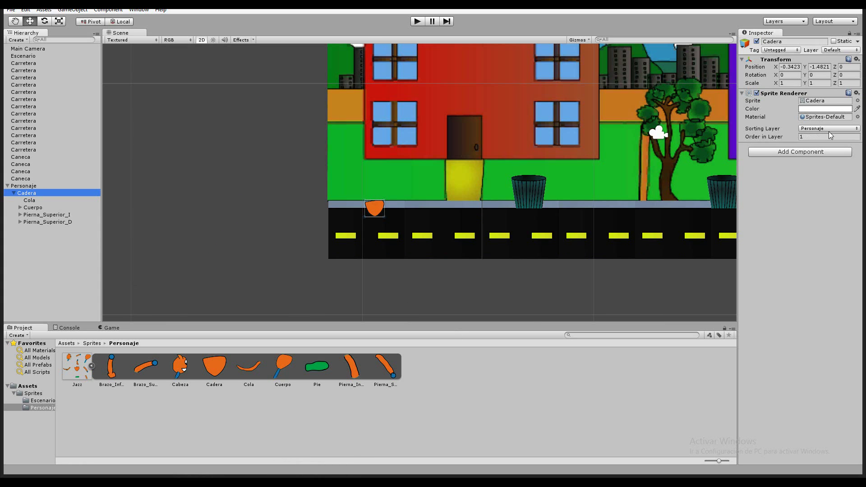
- Put the tail Cola and body Cuerpo on the Personaje sorting layer
click(28, 200)
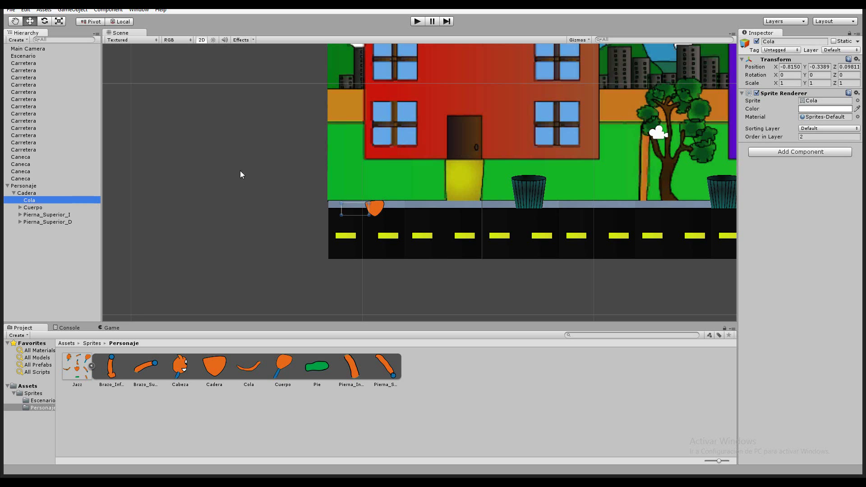
click(830, 129)
click(833, 178)
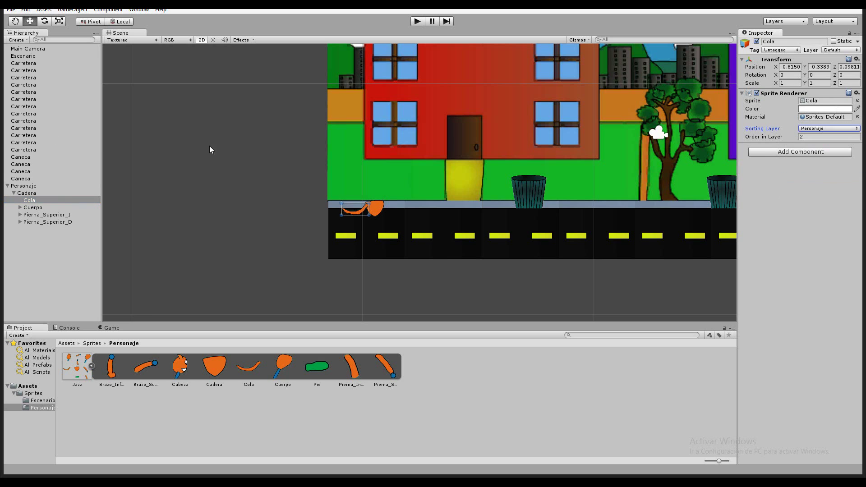
click(31, 208)
click(836, 129)
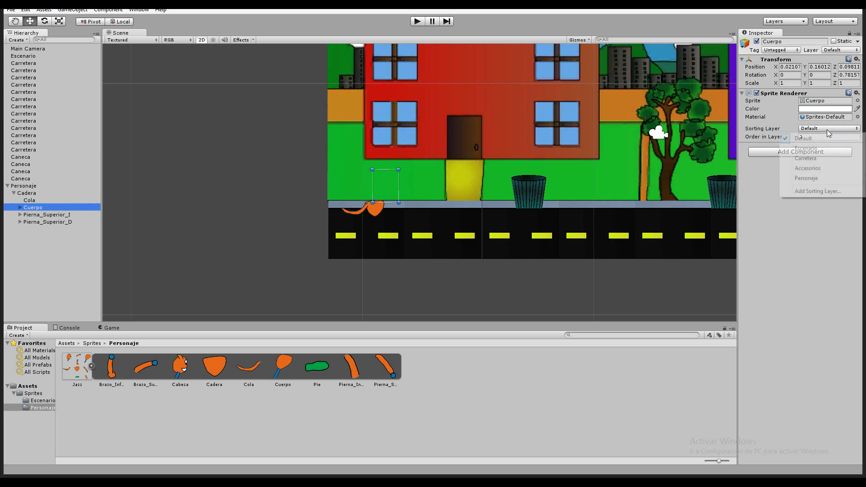
click(829, 178)
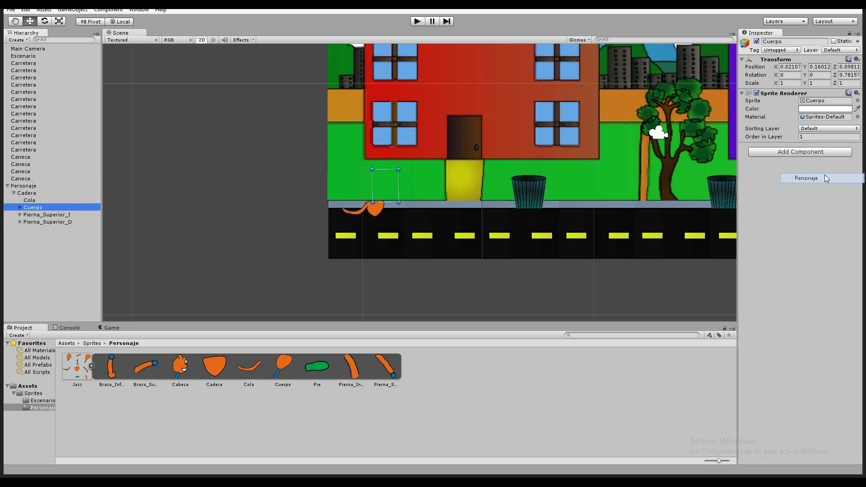
- Put Pierna_Superior_I and Pierna_Superior_D on the Personaje sorting layer, keeping order 2
click(63, 215)
click(821, 129)
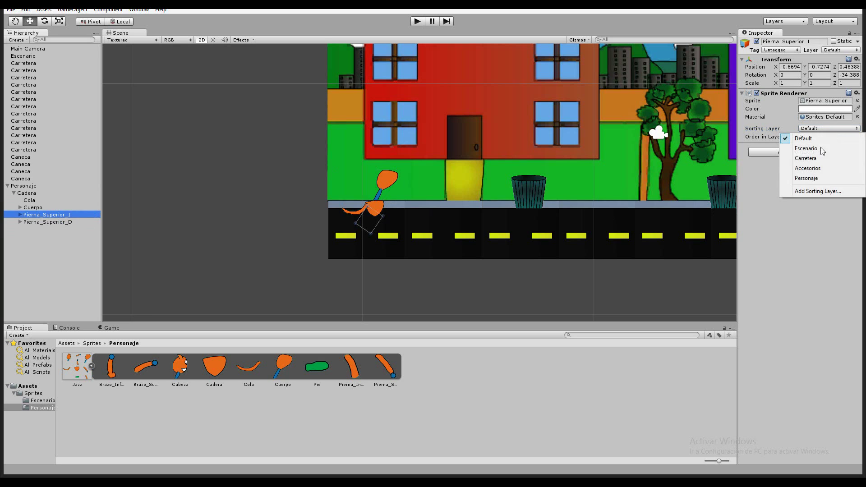
click(821, 178)
click(37, 222)
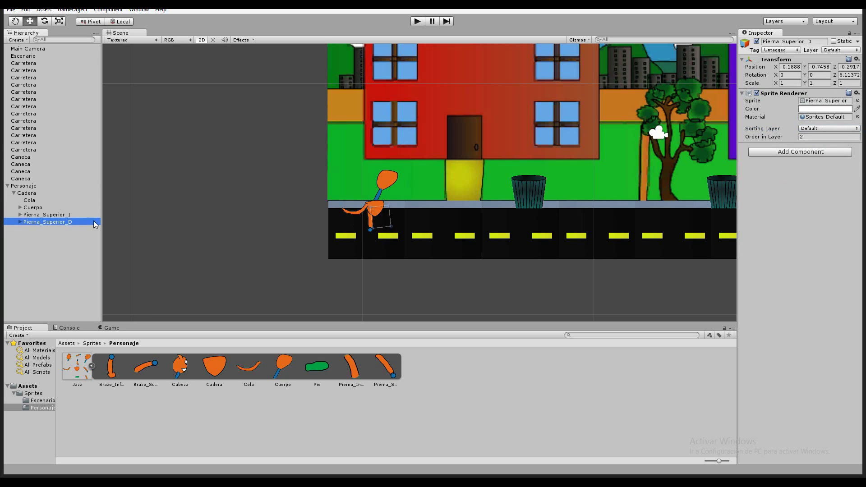
click(829, 129)
click(823, 178)
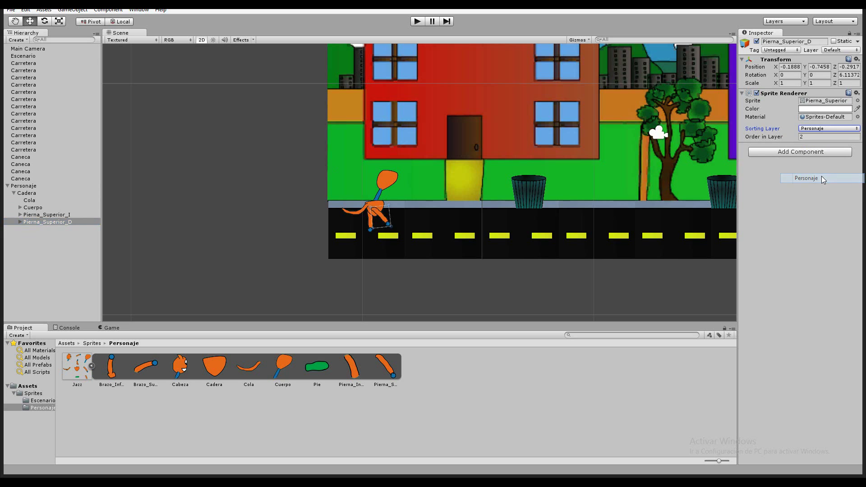
click(799, 138)
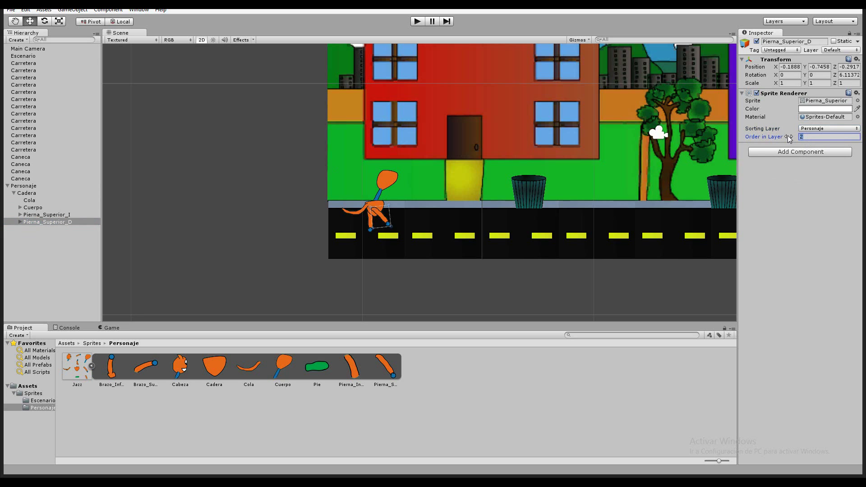
click(21, 208)
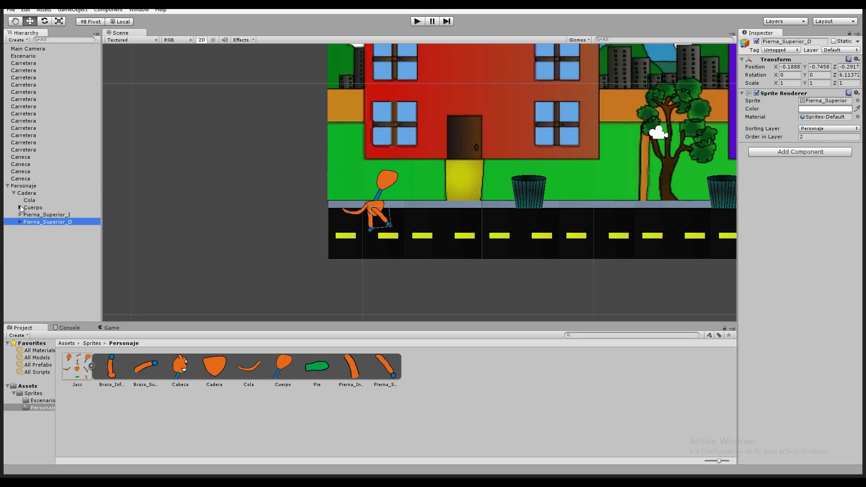
click(20, 208)
click(47, 222)
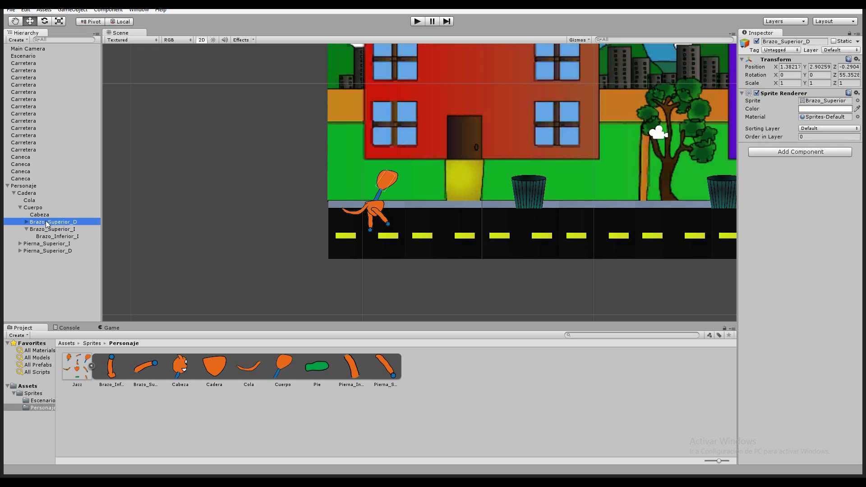
- Put both upper arms on the Personaje layer, with Brazo_Superior_D at order 1
click(818, 130)
click(832, 178)
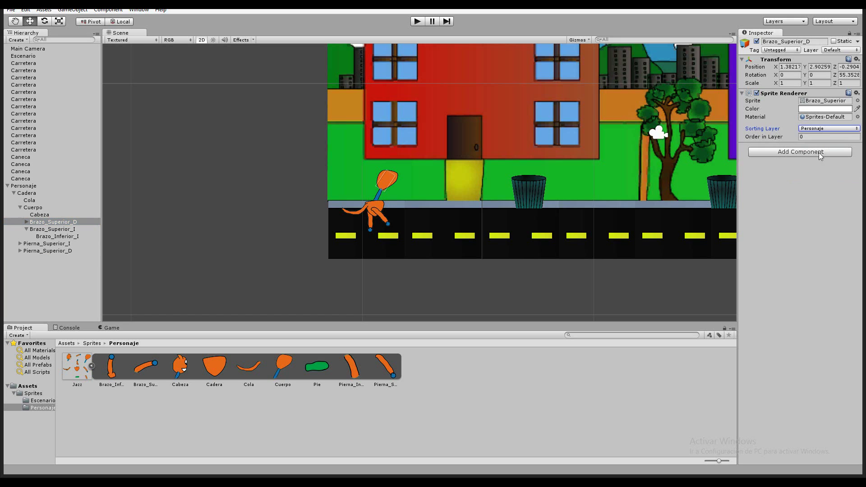
click(809, 137)
text(1)
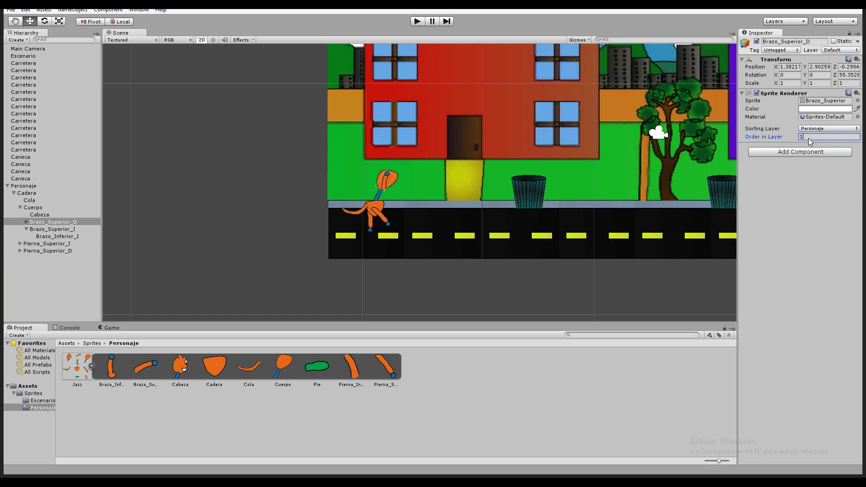
click(58, 230)
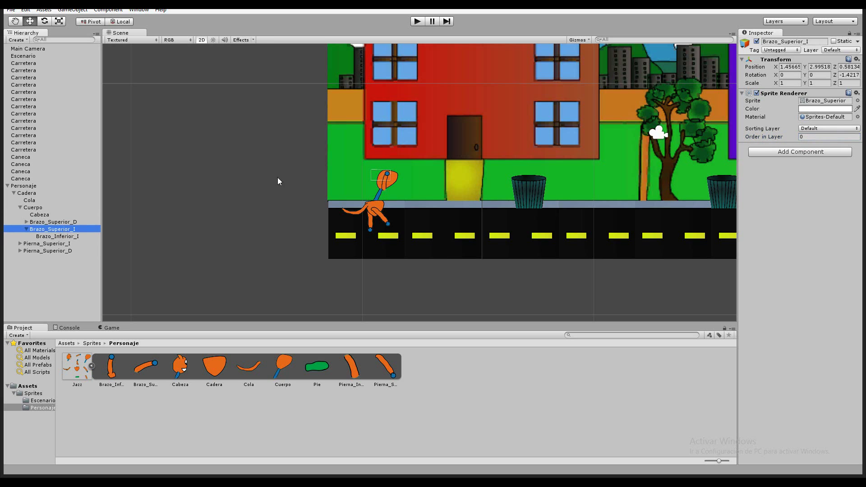
click(819, 129)
click(807, 179)
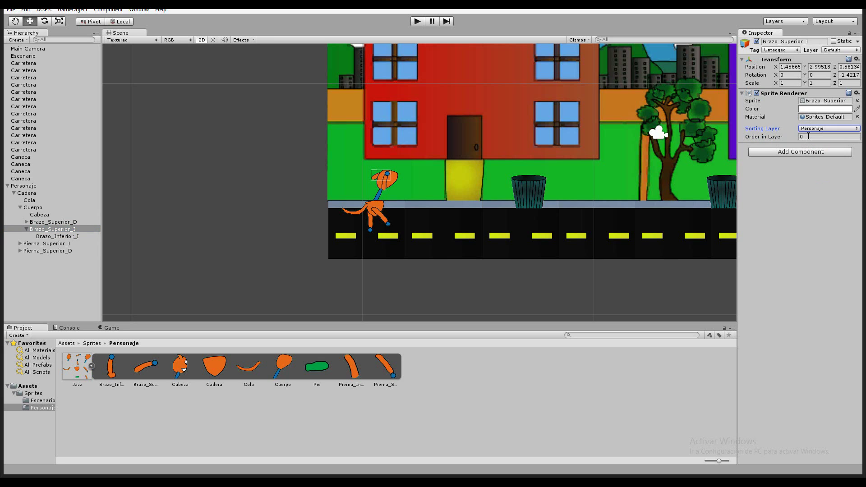
- Put the forearms Brazo_Inferior_D and Brazo_Inferior_I on the Personaje sorting layer
scroll(432, 158, up, 3)
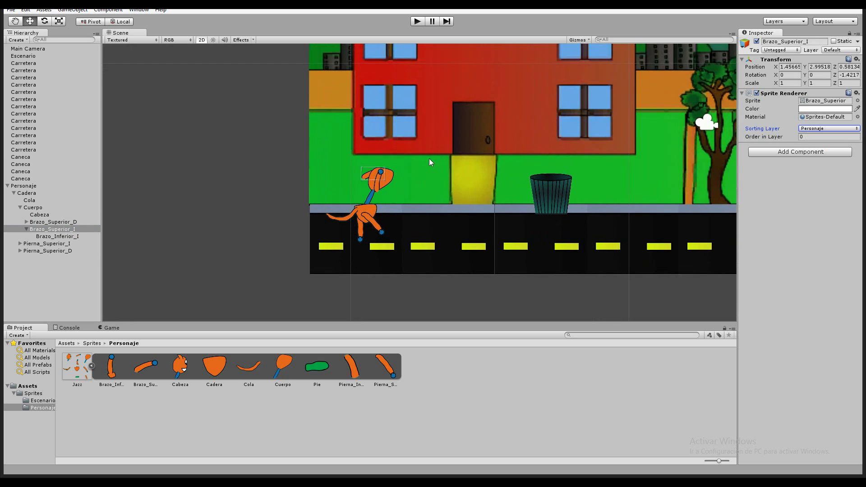
click(53, 223)
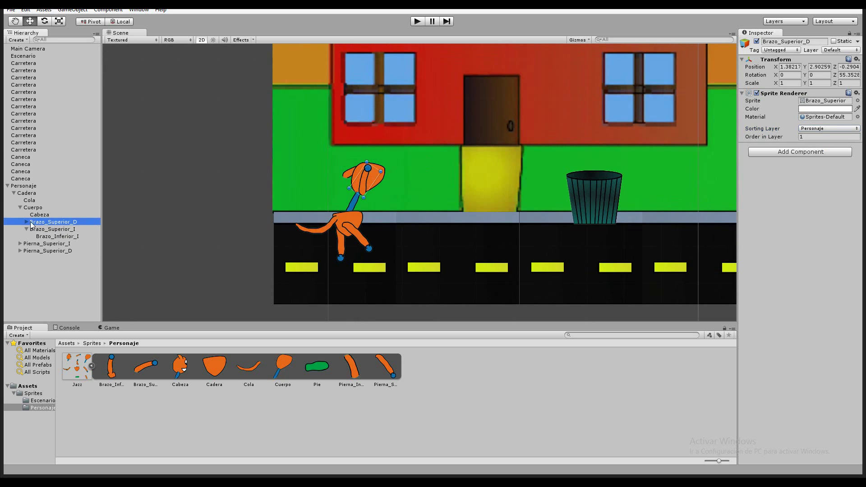
click(26, 222)
click(59, 229)
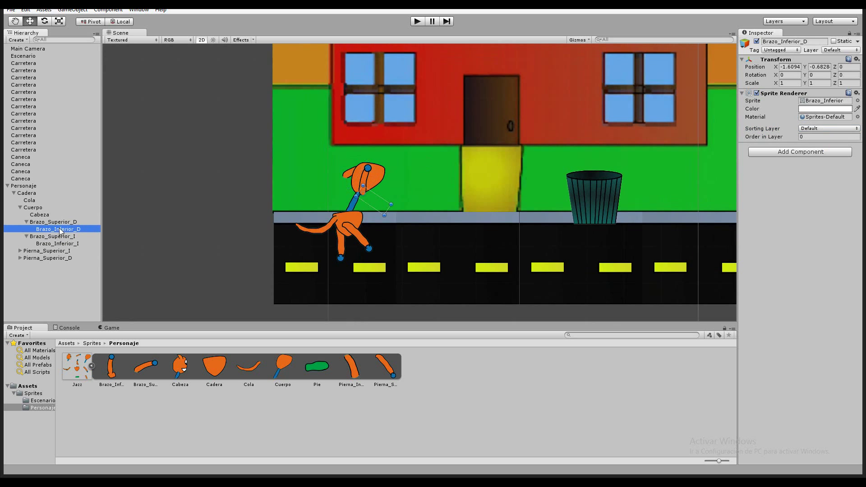
click(825, 129)
click(822, 177)
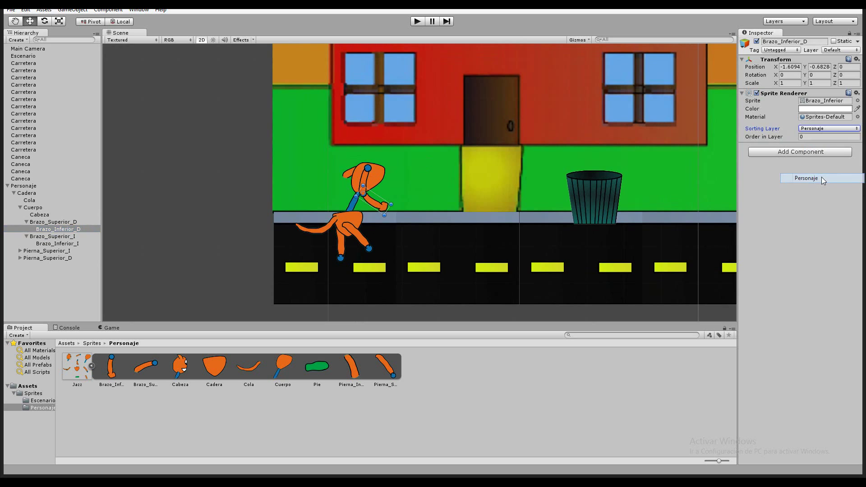
click(59, 245)
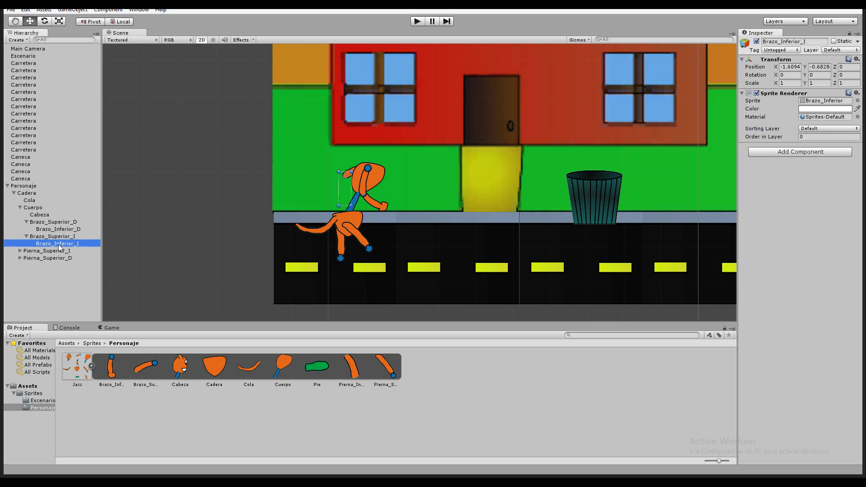
click(836, 129)
click(811, 177)
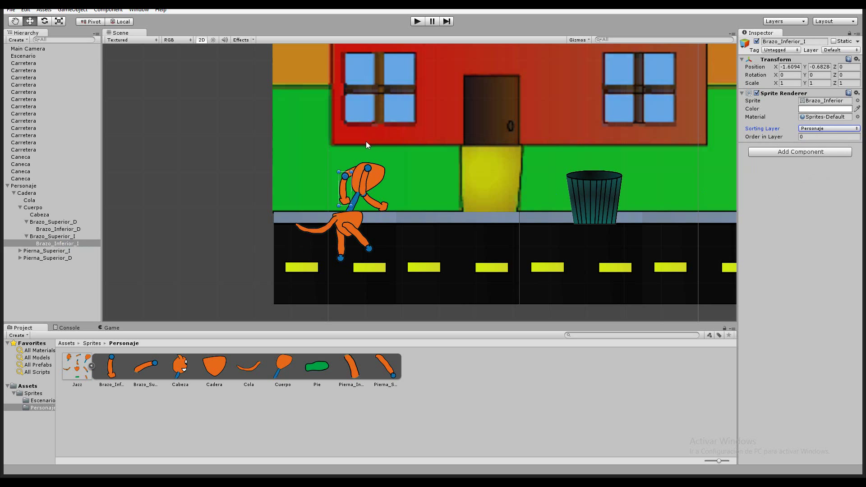
click(59, 251)
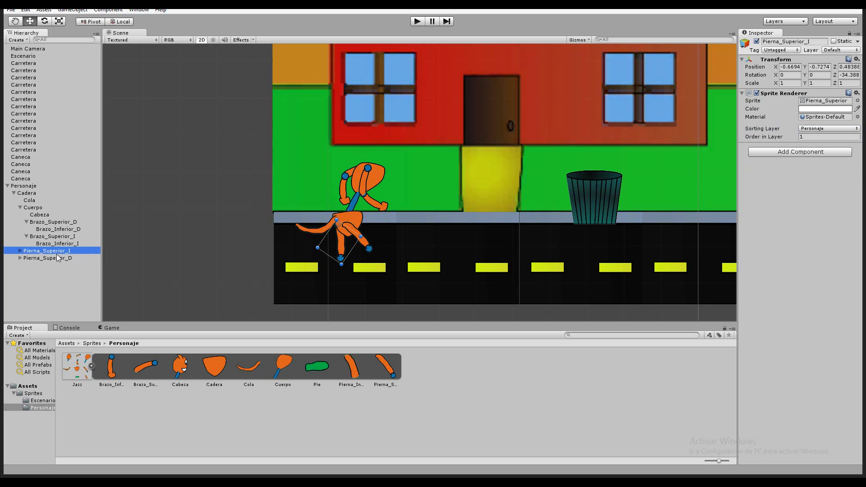
- Put the left lower leg Pierna_Inferior_I and left foot Pie_I on the Personaje layer
click(22, 250)
click(20, 250)
click(53, 259)
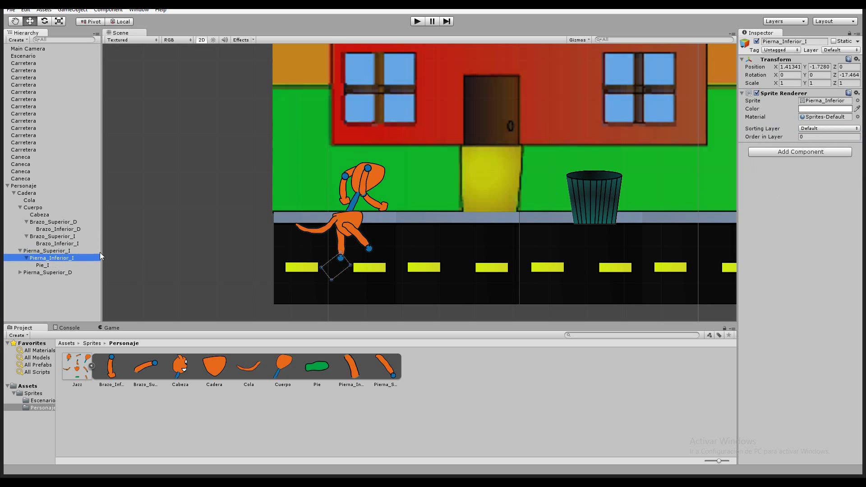
click(822, 128)
click(826, 177)
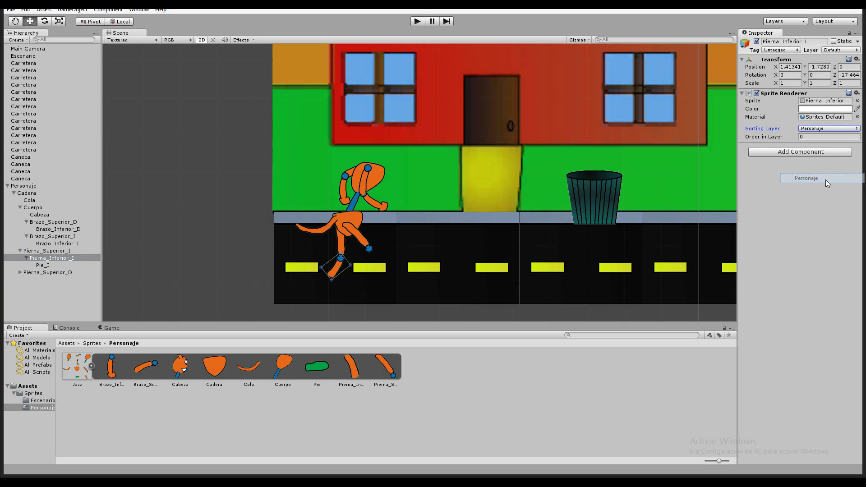
click(51, 266)
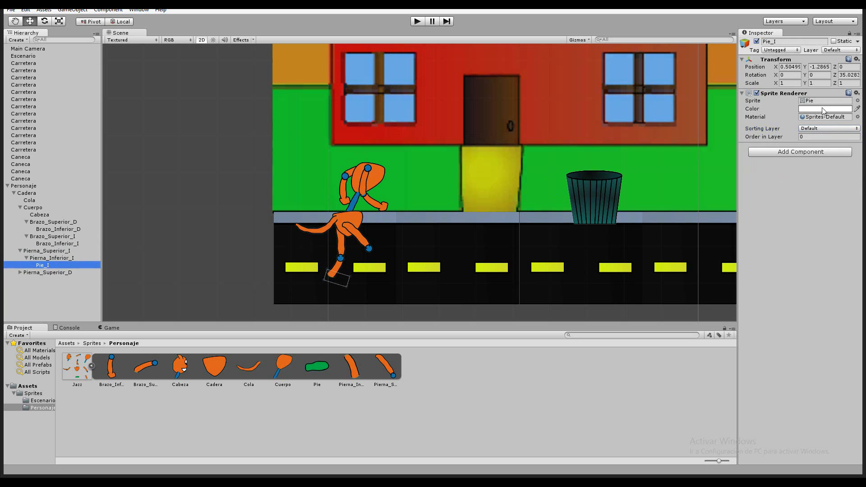
click(817, 128)
click(822, 178)
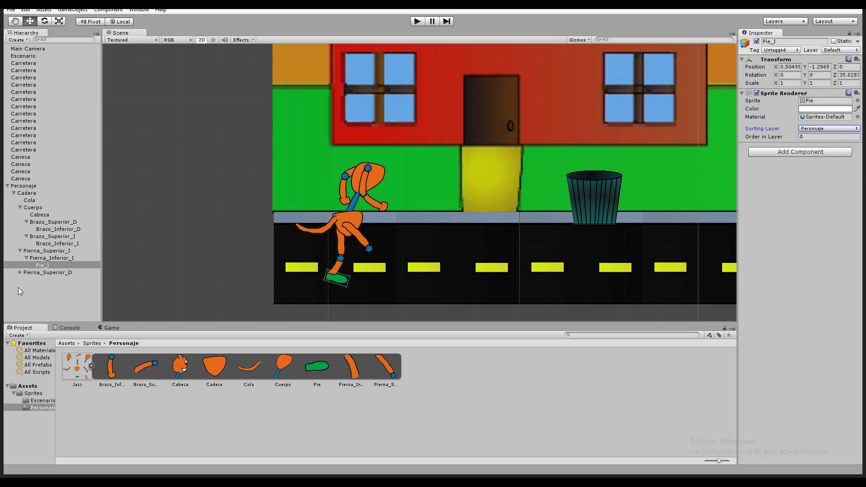
- Put Pierna_Inferior_D and Pie_D on the Personaje layer, each at order in layer 1
click(46, 274)
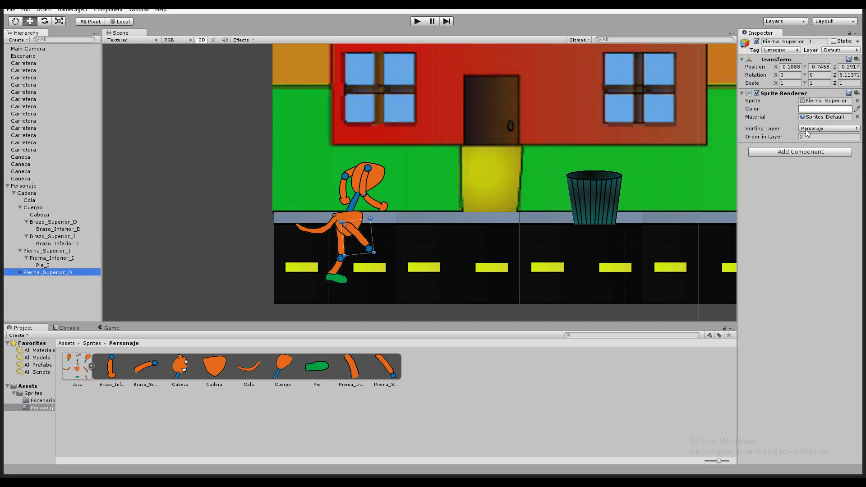
click(20, 272)
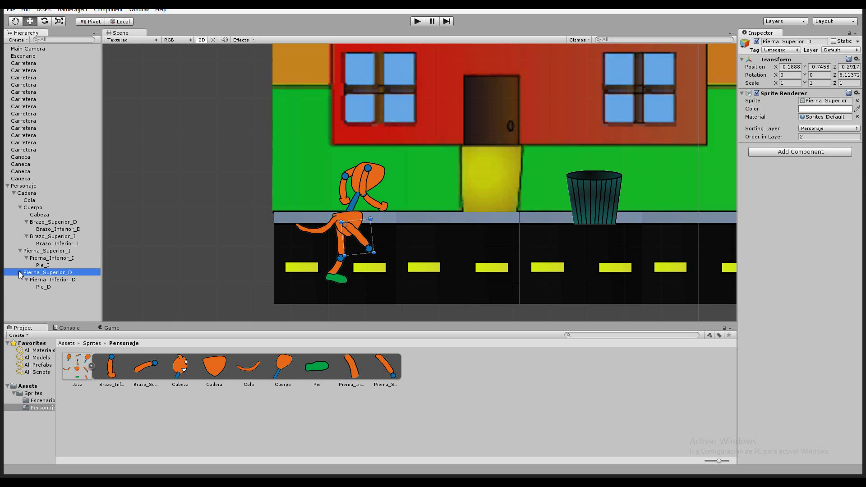
click(54, 280)
click(831, 128)
click(819, 162)
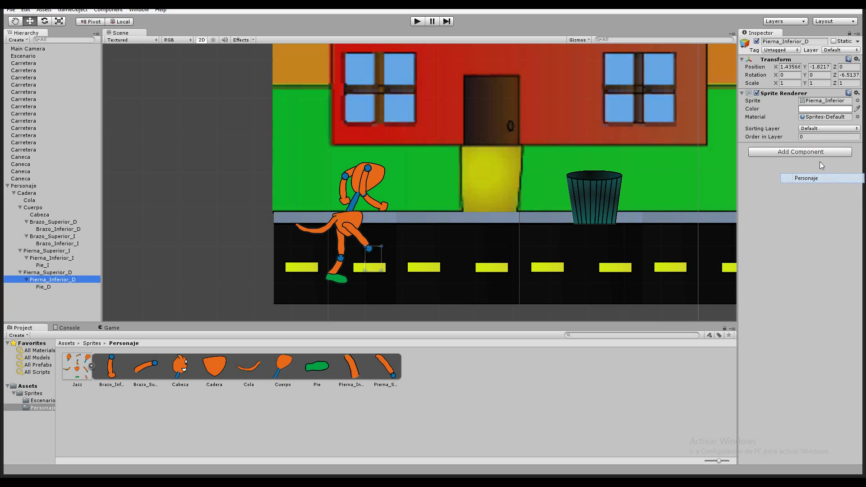
click(811, 138)
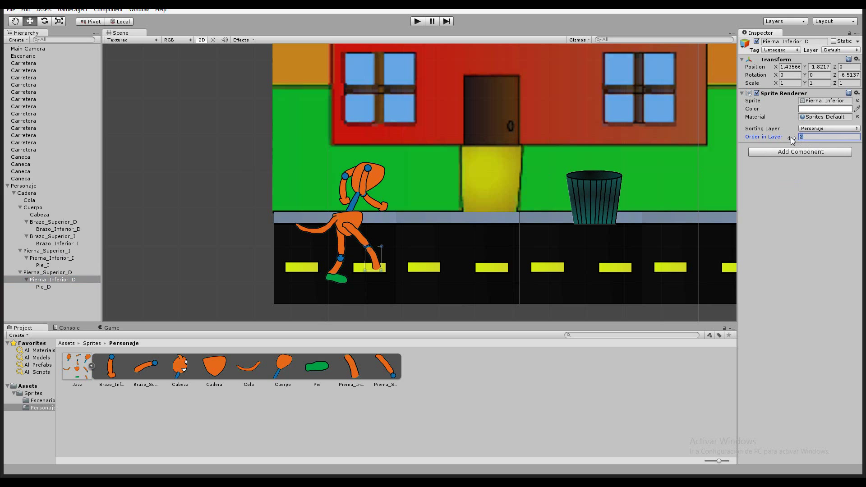
click(43, 288)
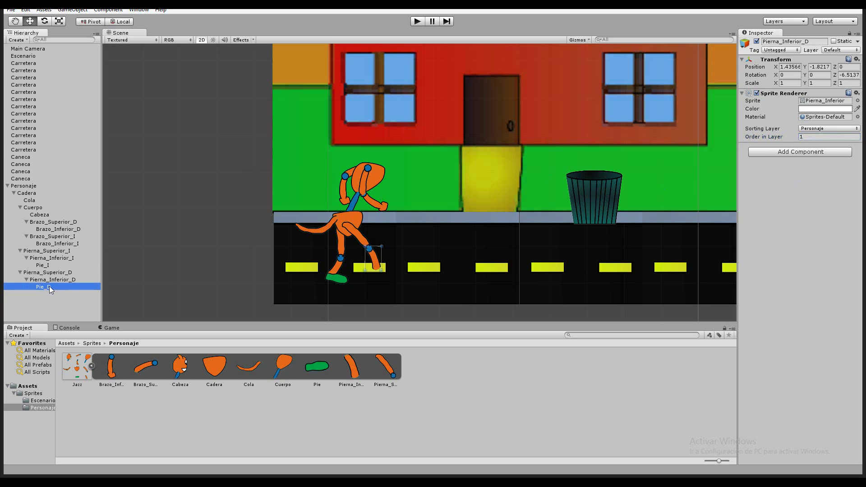
click(829, 129)
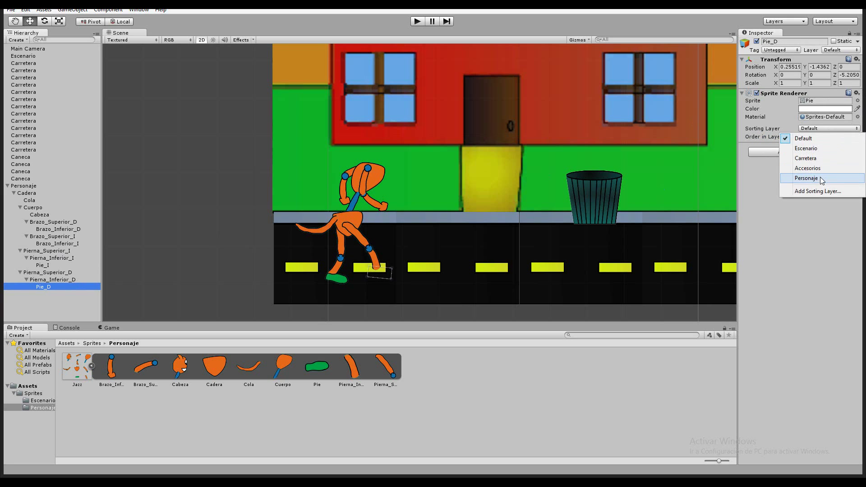
click(808, 178)
click(818, 137)
text(1)
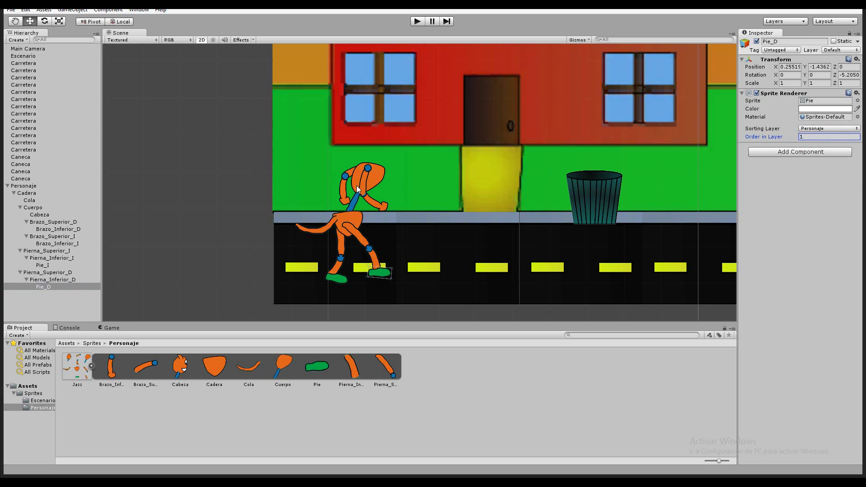
click(40, 215)
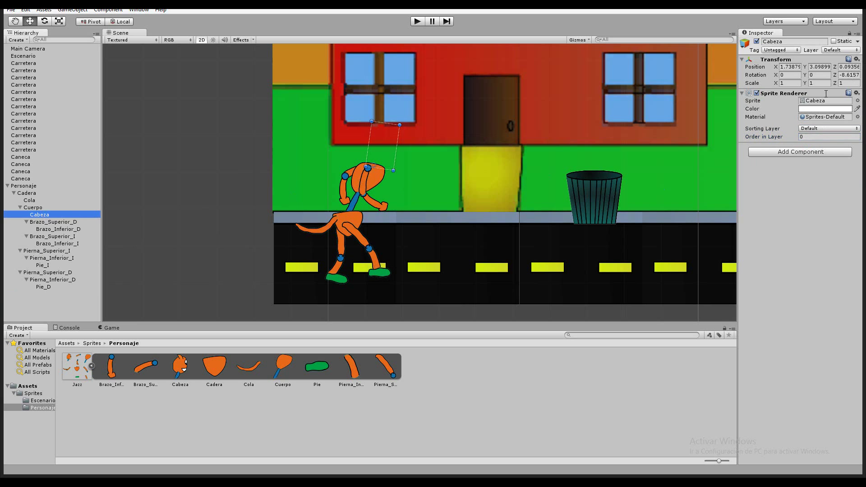
- Put the head Cabeza on the Personaje sorting layer and show the Game view below
click(830, 129)
click(815, 178)
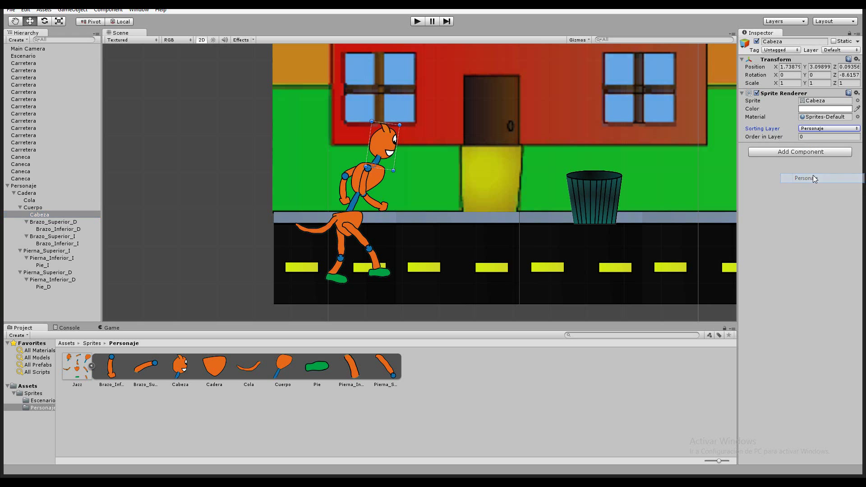
click(203, 180)
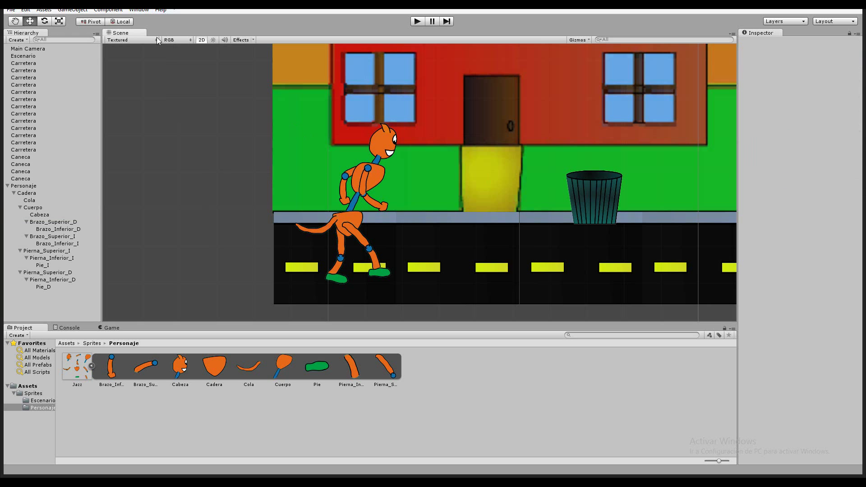
click(110, 327)
click(23, 186)
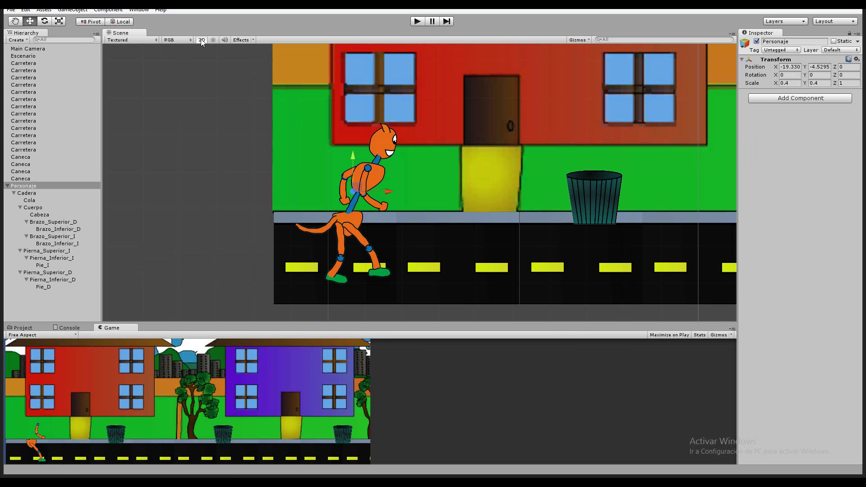
- Move Personaje toward the camera to Z −0.6428 in 3D view, then restore 2D mode
click(201, 40)
mouse_move(288, 165)
alt+mouse_down()
mouse_move(393, 135)
mouse_move(272, 128)
alt+mouse_up()
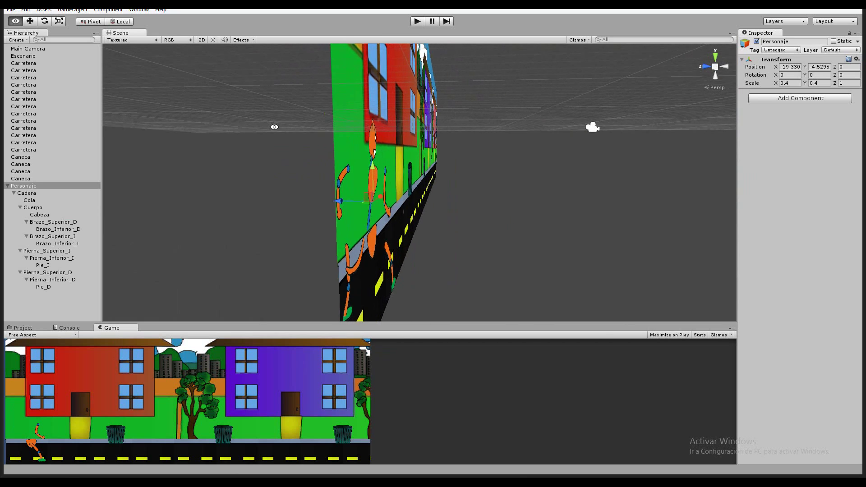
click(37, 189)
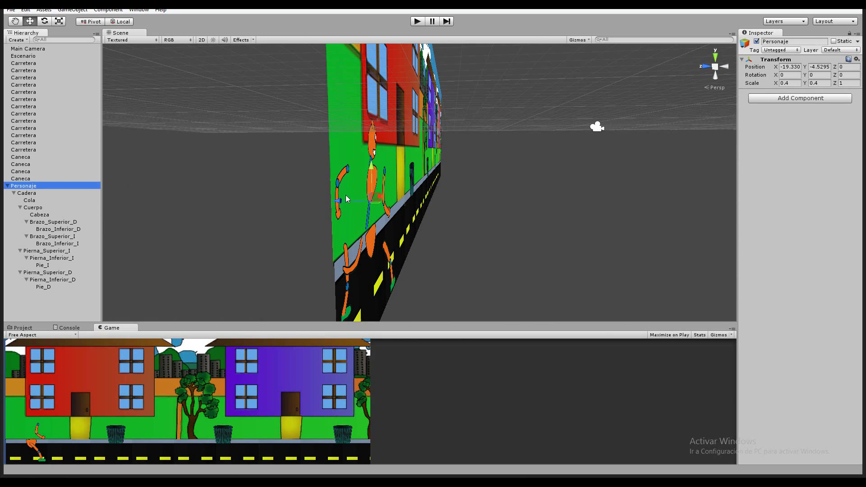
drag(339, 201, 369, 209)
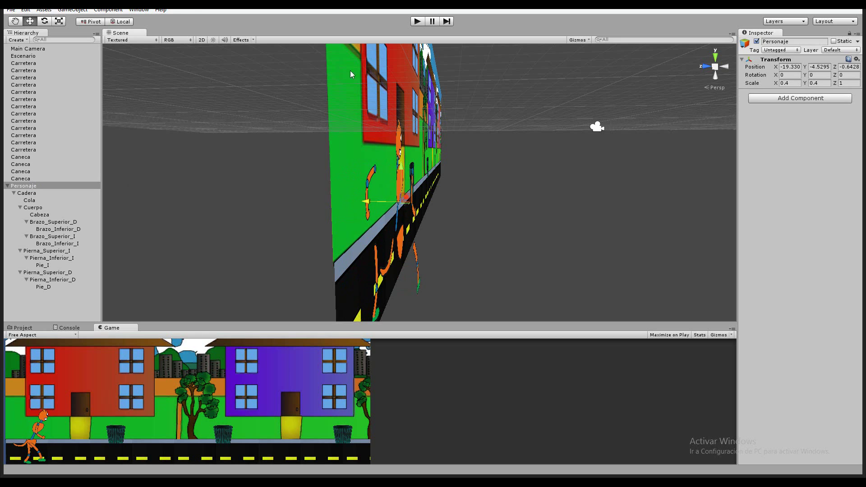
click(200, 40)
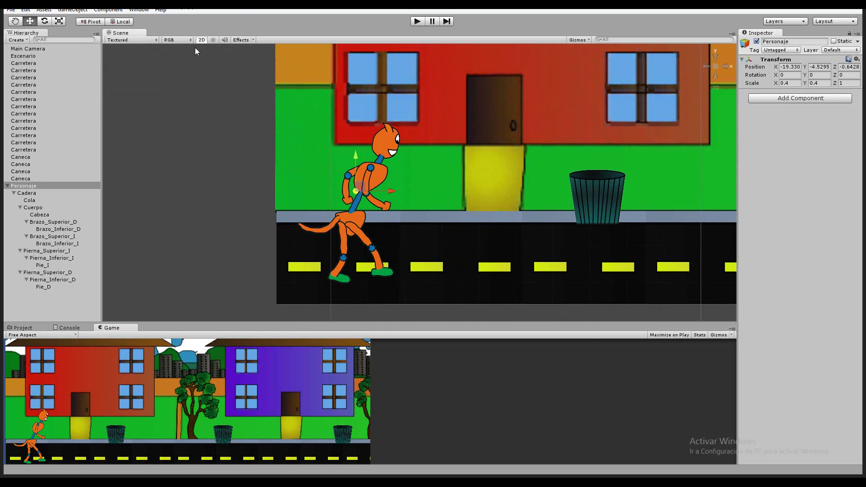
- Raise the cat so its feet rest on the sidewalk and set Pierna_Superior_I's order to 0
drag(356, 159, 355, 97)
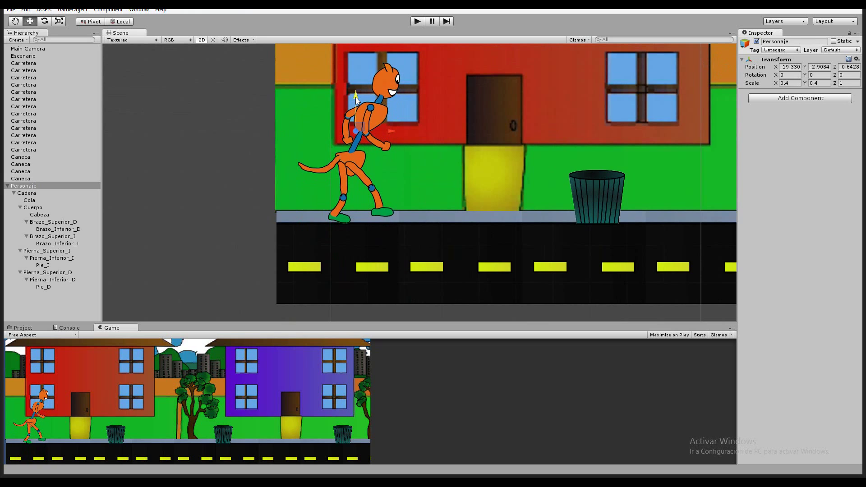
click(343, 177)
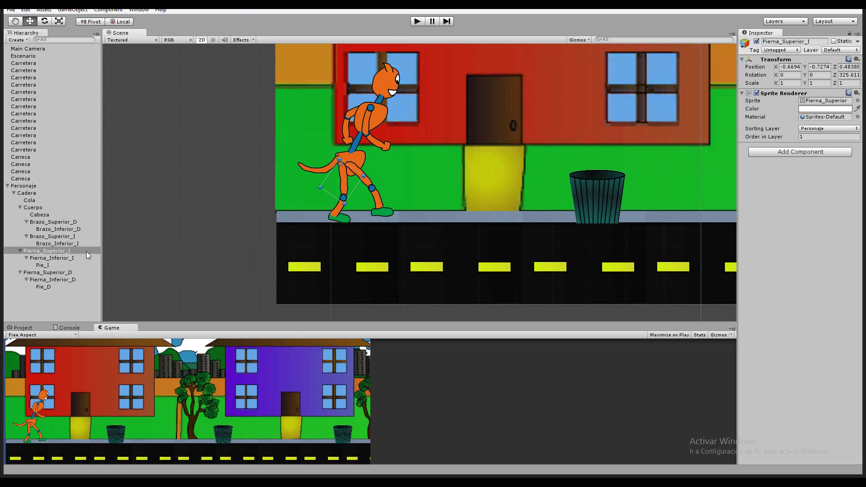
click(803, 137)
text(0)
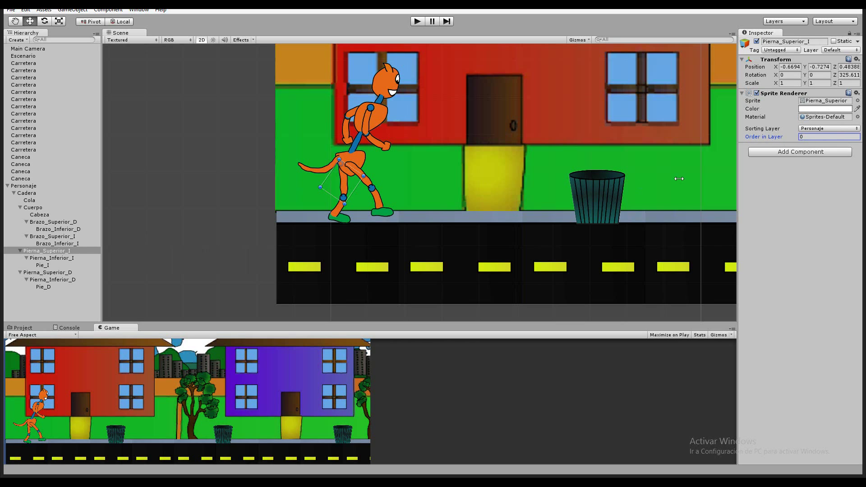
click(58, 260)
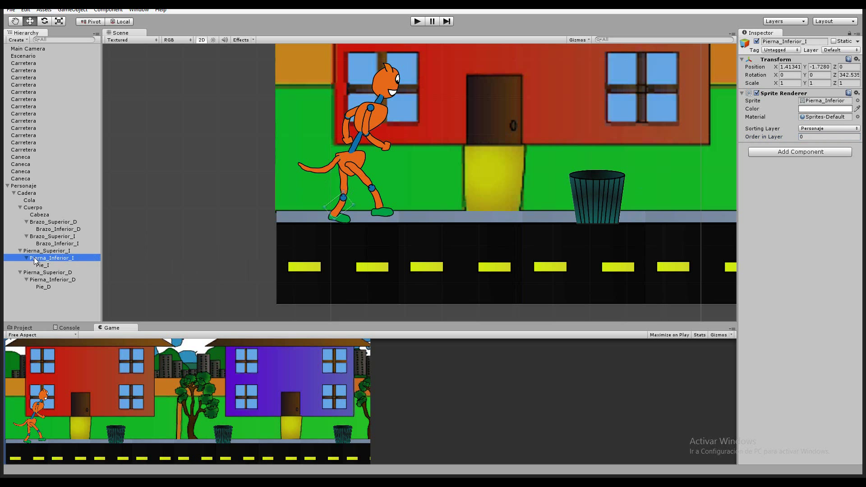
click(43, 266)
click(200, 207)
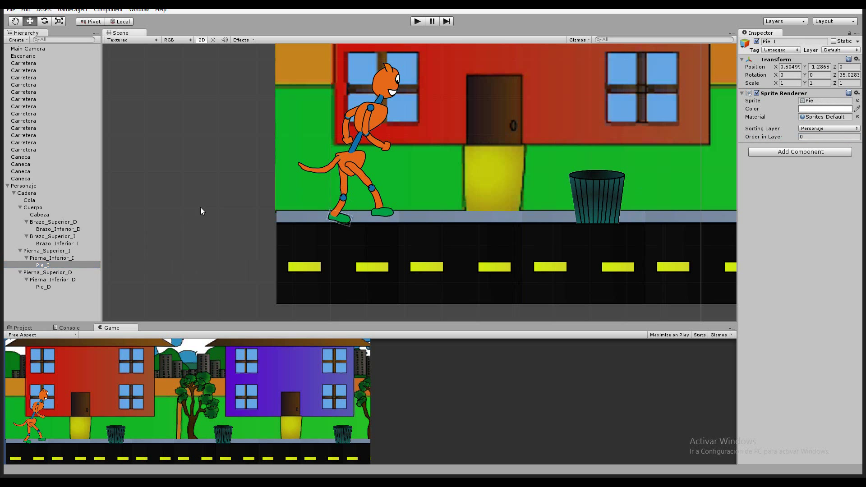
mouse_move(501, 149)
middle_down()
mouse_move(489, 180)
mouse_move(413, 207)
middle_up()
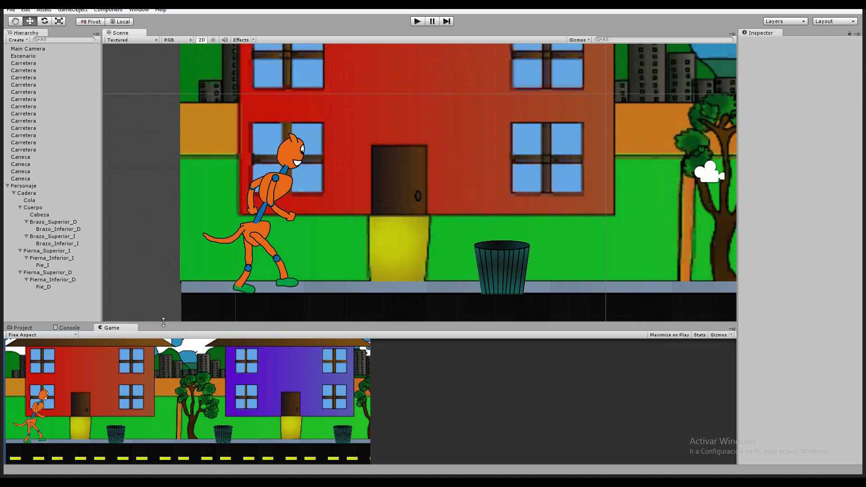
- Enlarge the Scene panel, zoom out, and inspect four Carretera road segments in turn
mouse_move(163, 322)
mouse_down()
mouse_move(166, 314)
mouse_move(168, 322)
mouse_up()
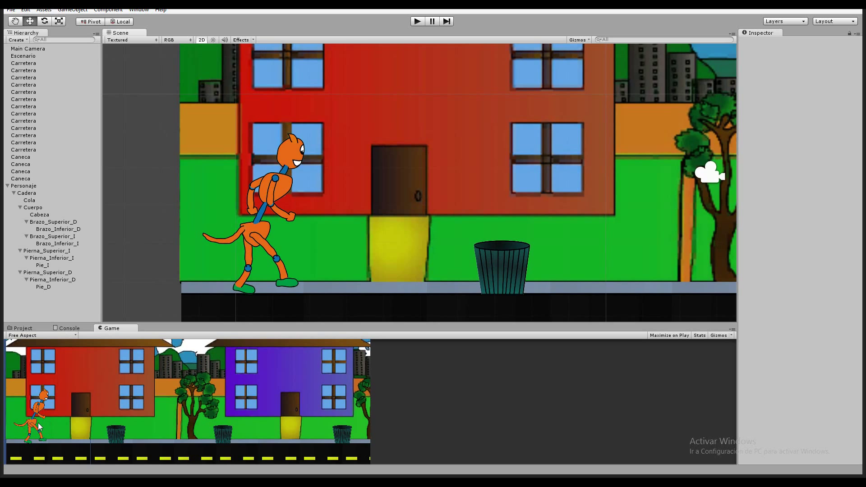
scroll(182, 264, down, 3)
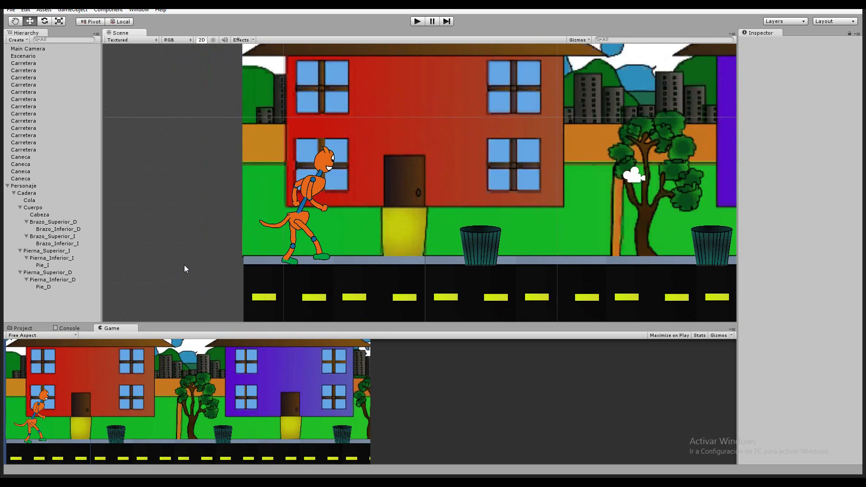
click(261, 296)
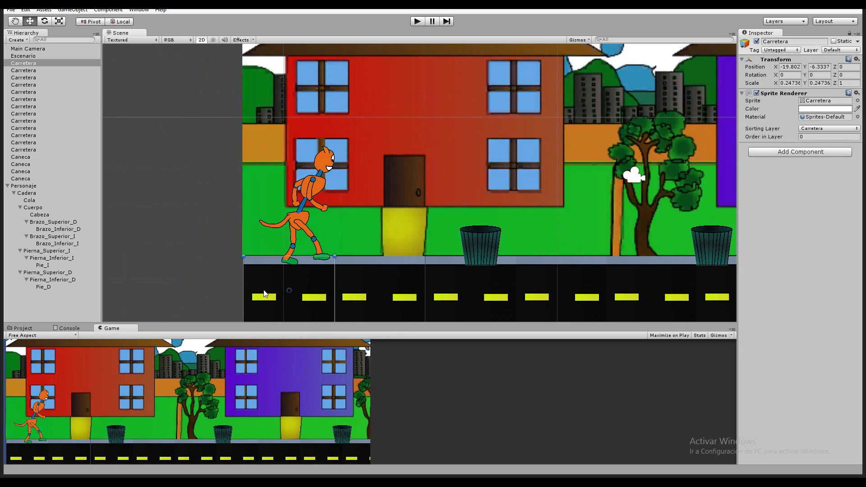
click(361, 288)
click(445, 288)
click(542, 284)
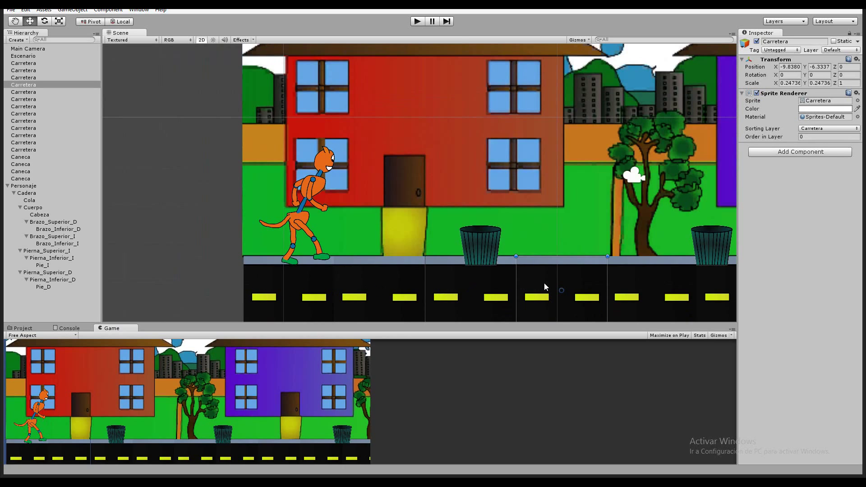